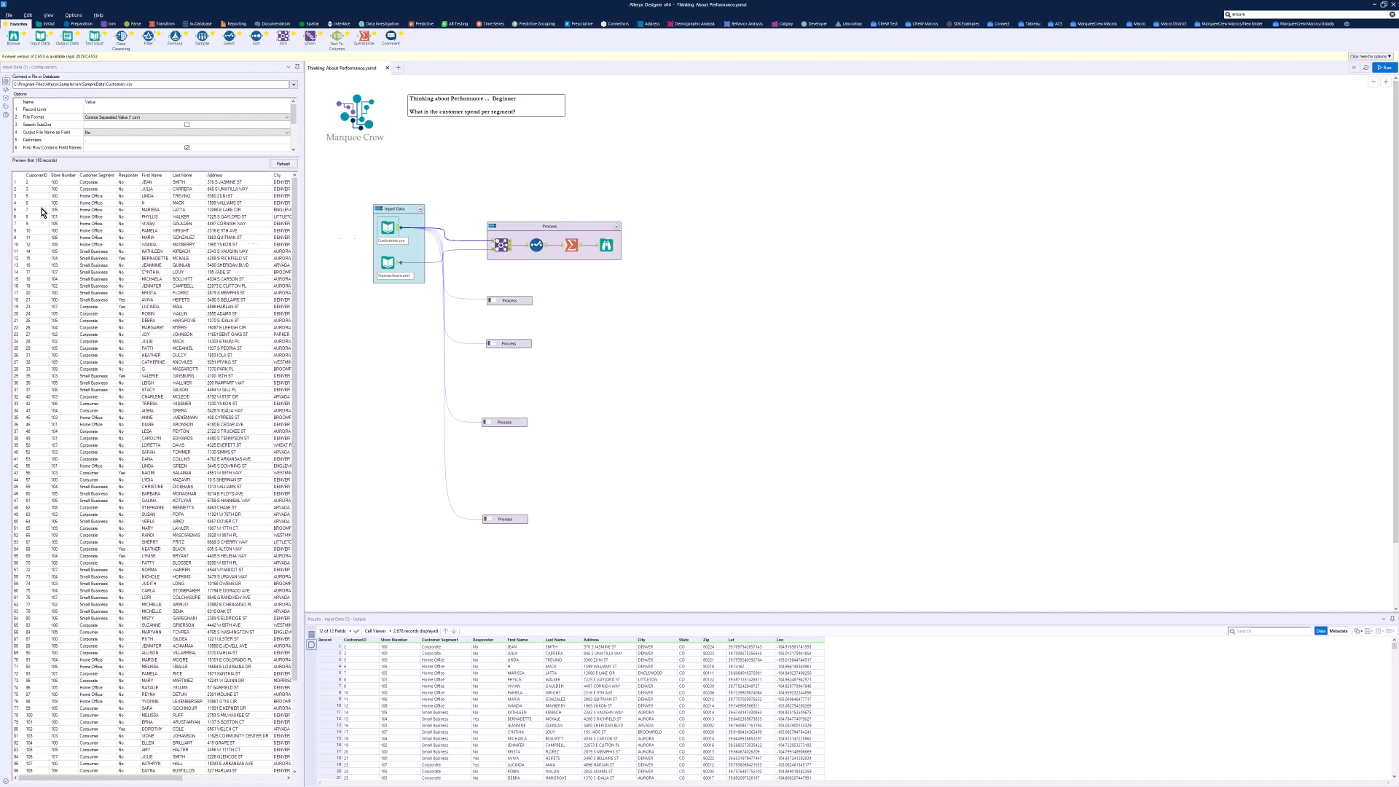
Review the Transactions input data, run the workflow, and check the customer spend per segment and the run messages
{"action": "left_click", "coordinate": [389, 263]}
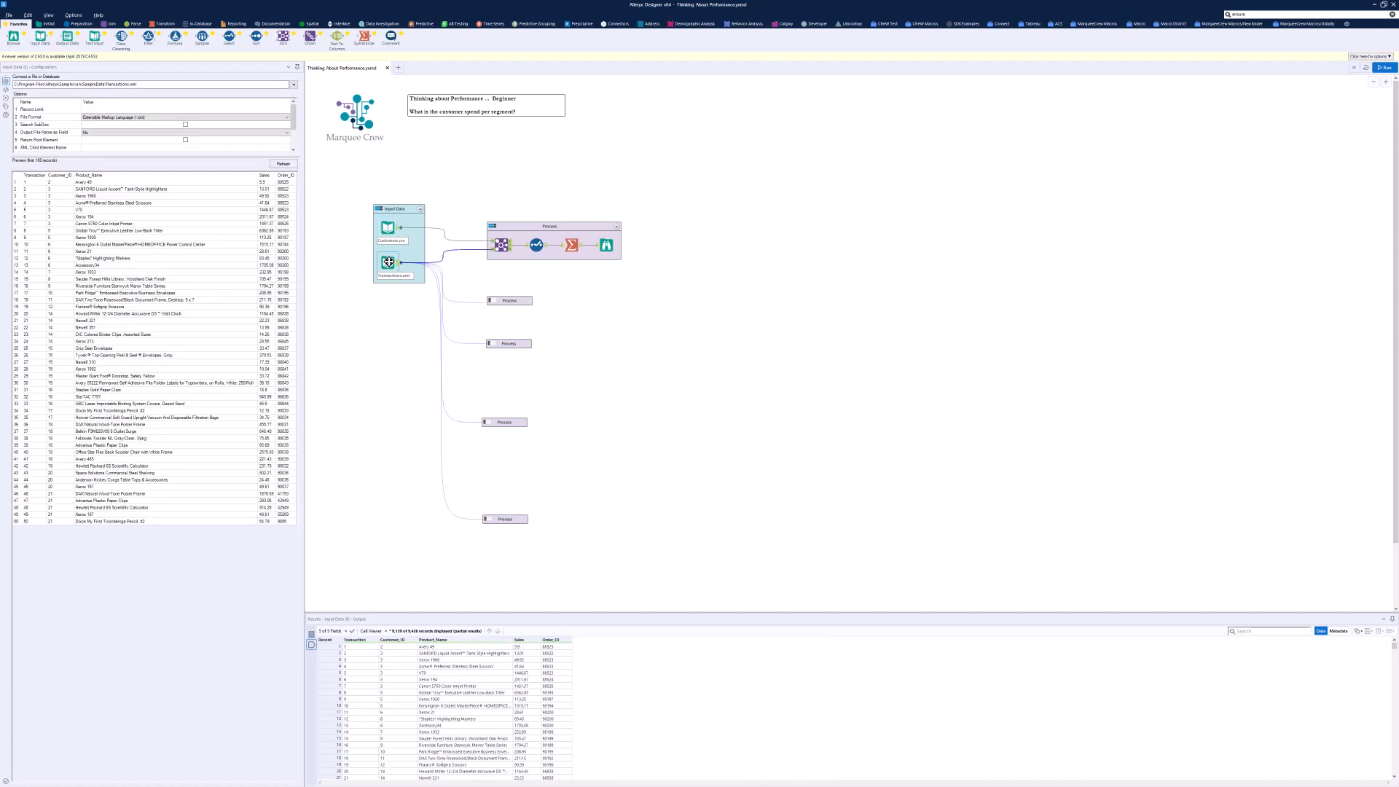
{"action": "left_click", "coordinate": [607, 245]}
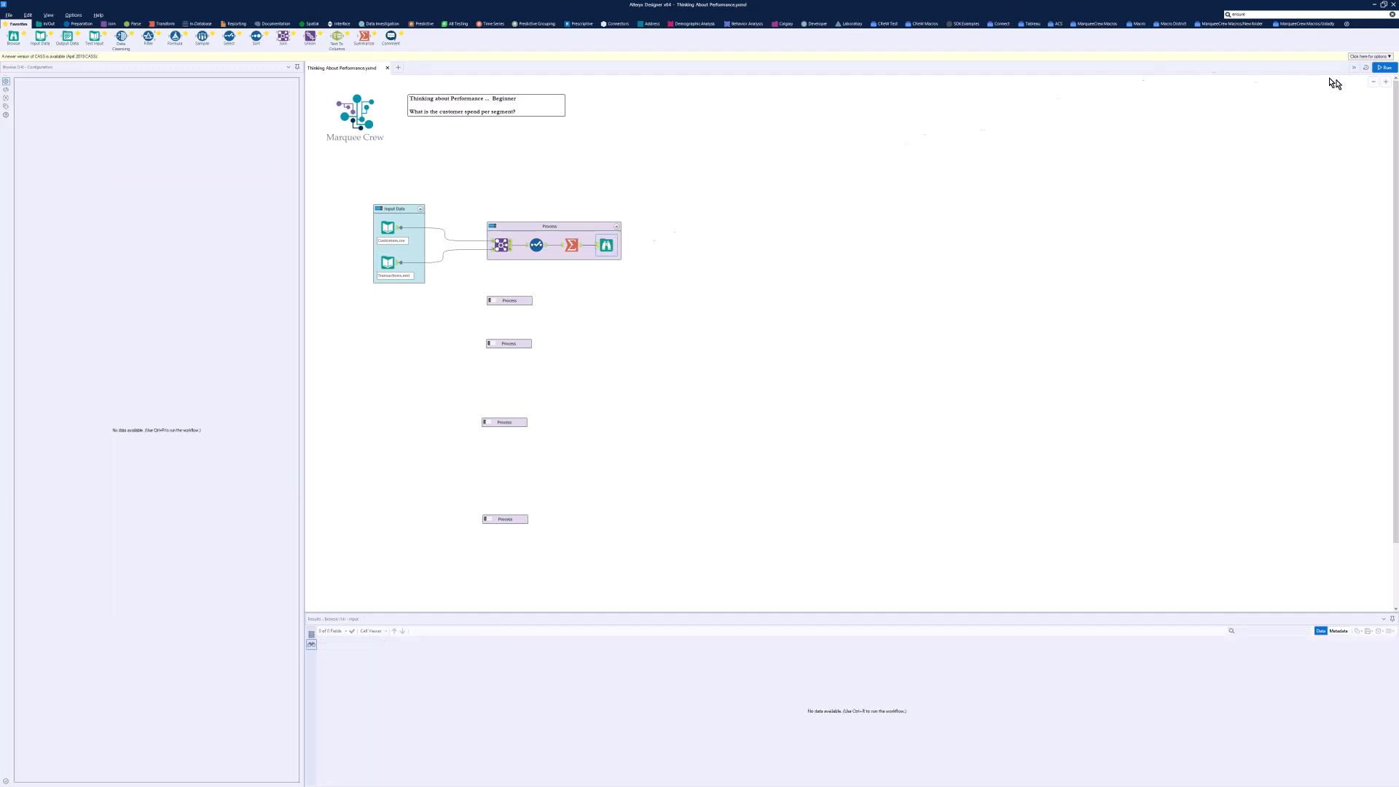
{"action": "left_click", "coordinate": [1379, 68]}
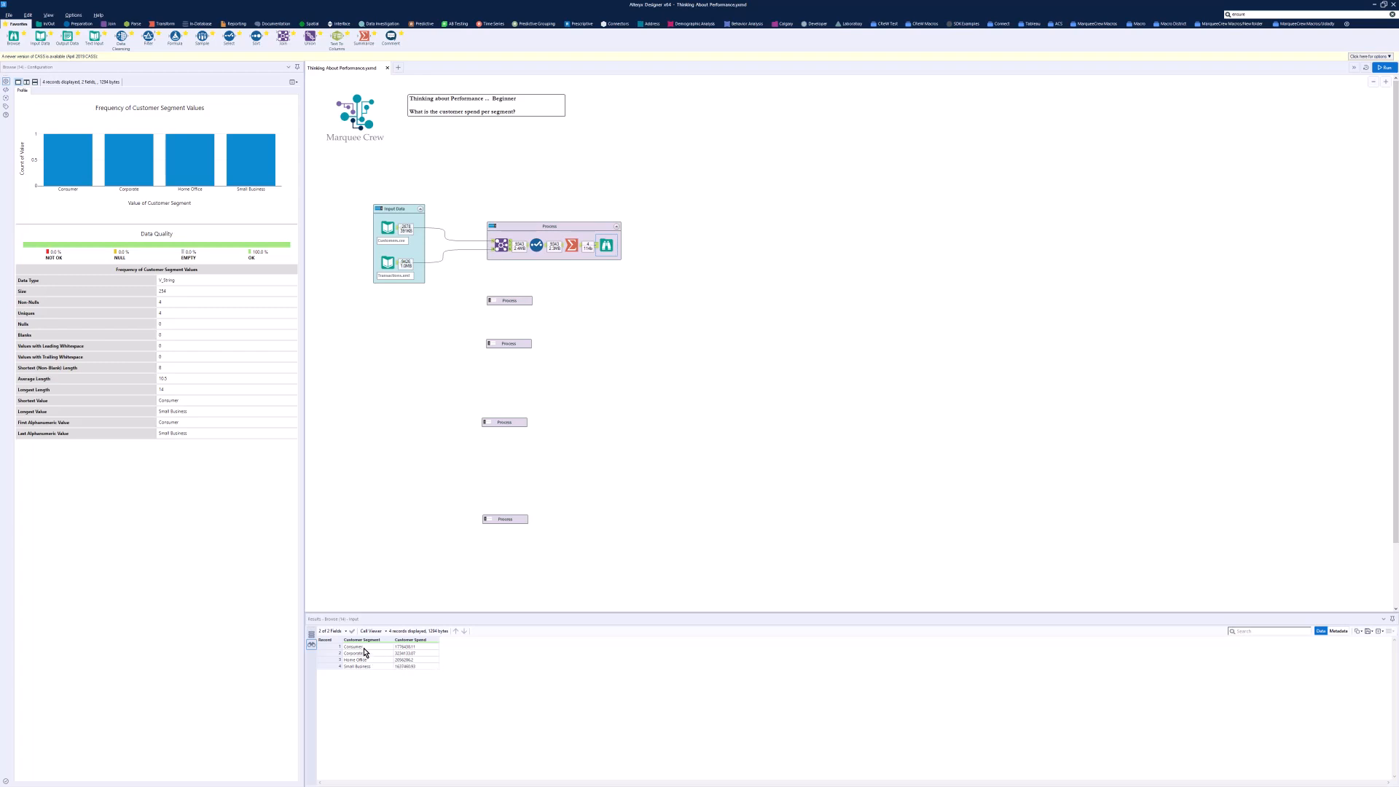
{"action": "left_click", "coordinate": [414, 573]}
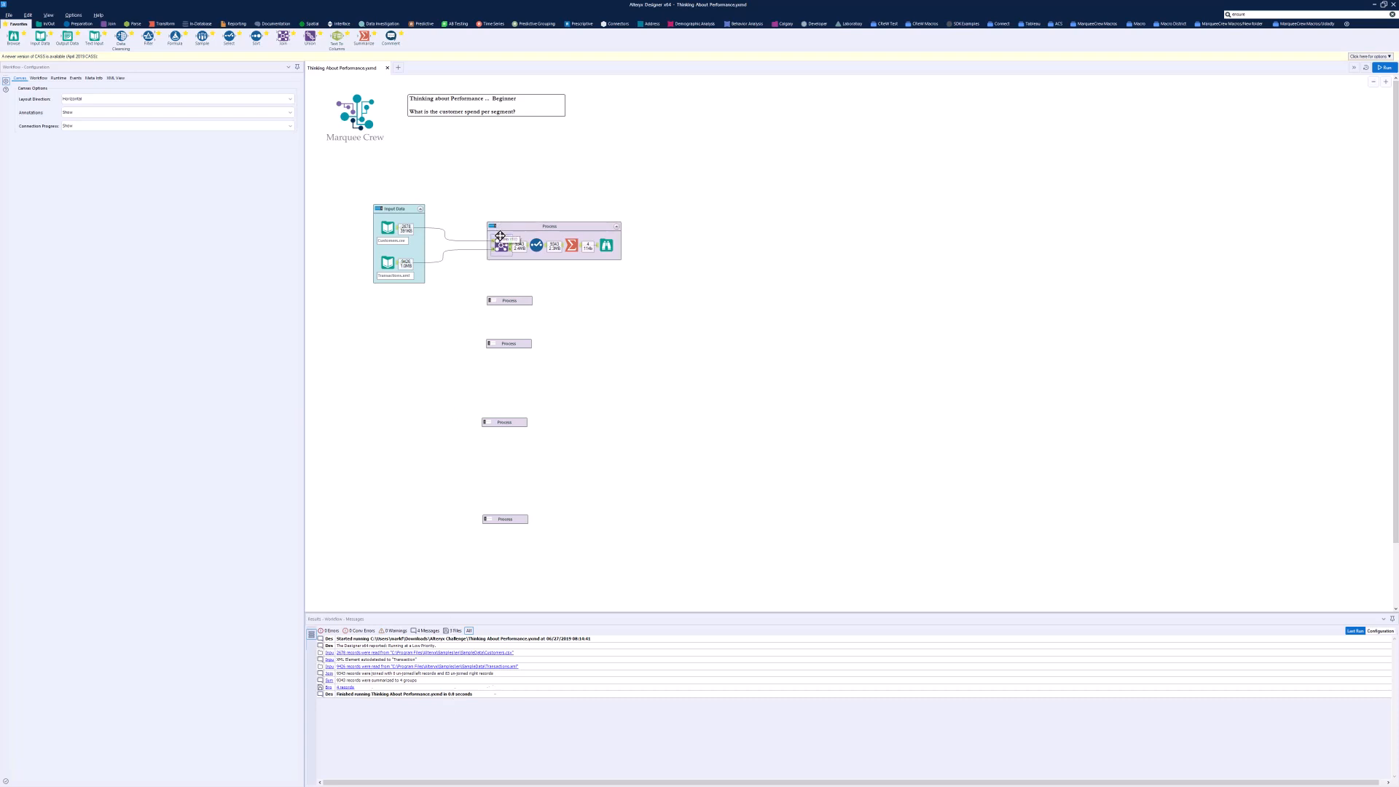
Run the workflow with performance profiling enabled to measure each tool's time, and turn profiling off again
{"action": "left_click", "coordinate": [58, 78]}
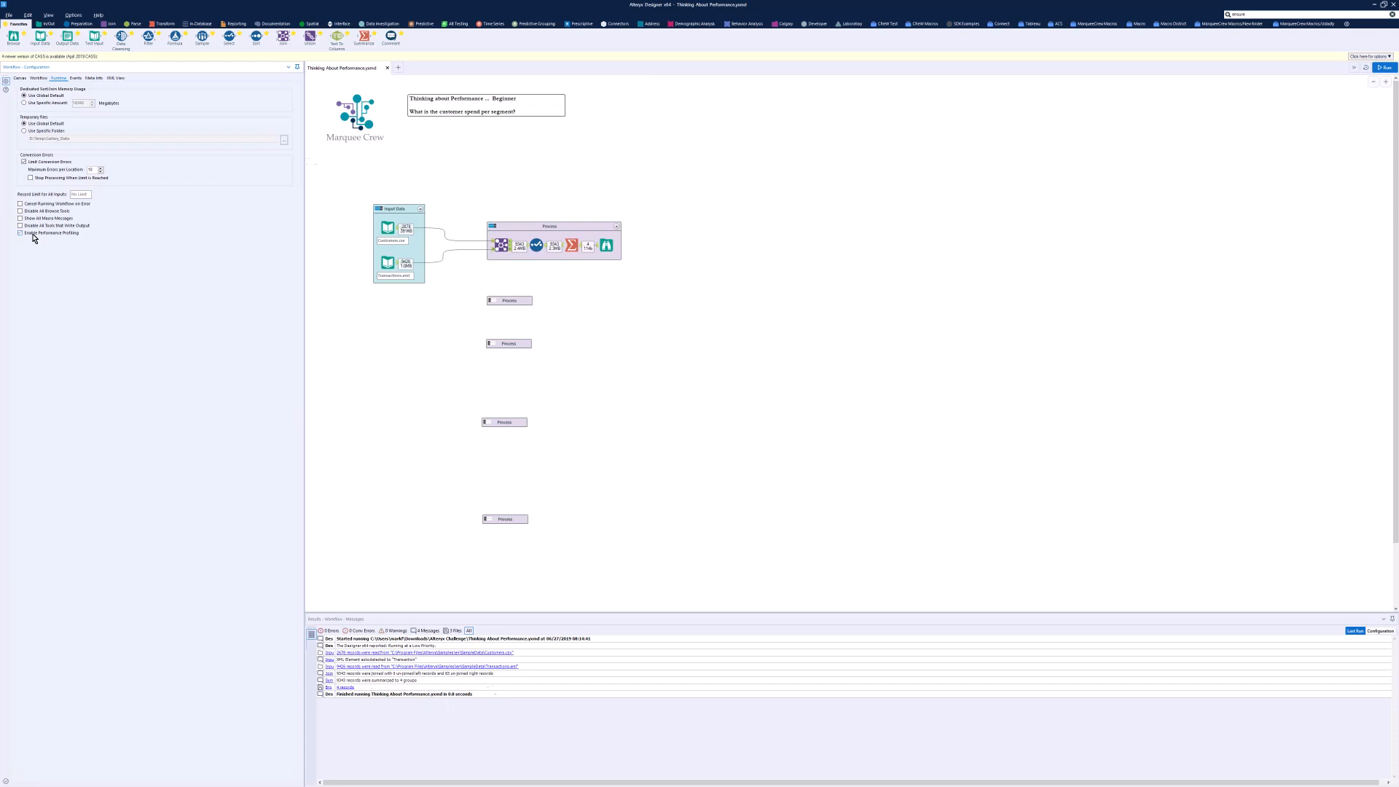
{"action": "left_click", "coordinate": [1382, 69]}
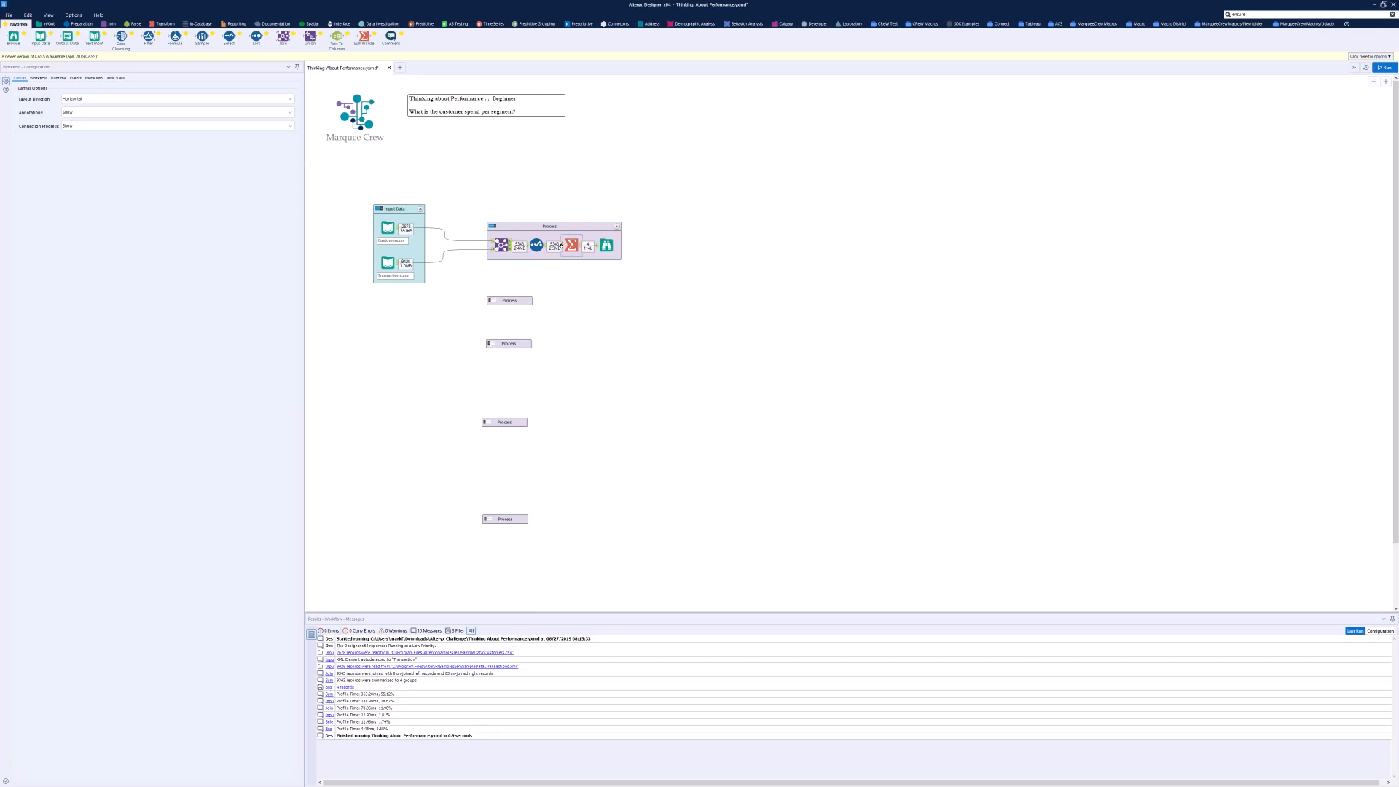
{"action": "left_click", "coordinate": [64, 78]}
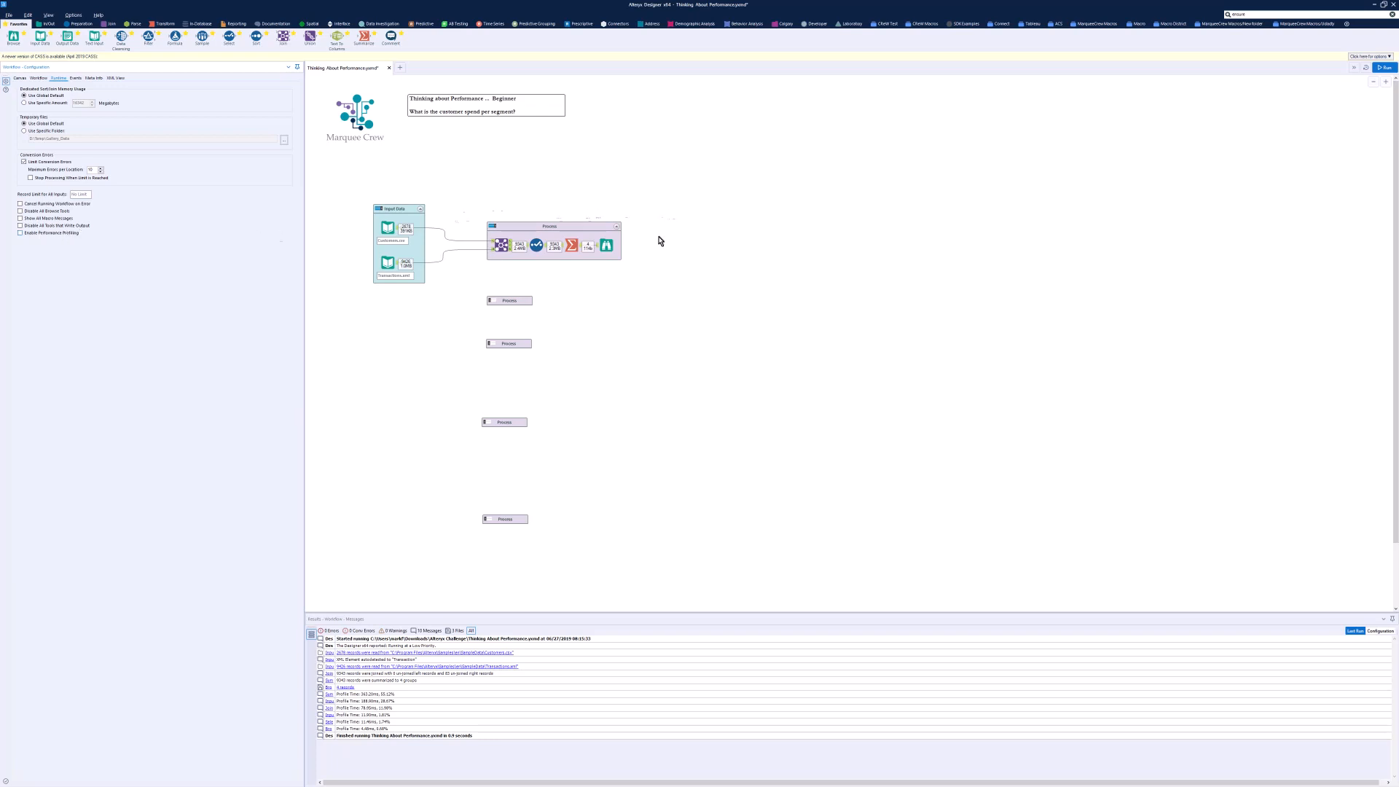
Enable the second Process container and disable the first one
{"action": "left_click", "coordinate": [494, 302]}
{"action": "left_click", "coordinate": [494, 301]}
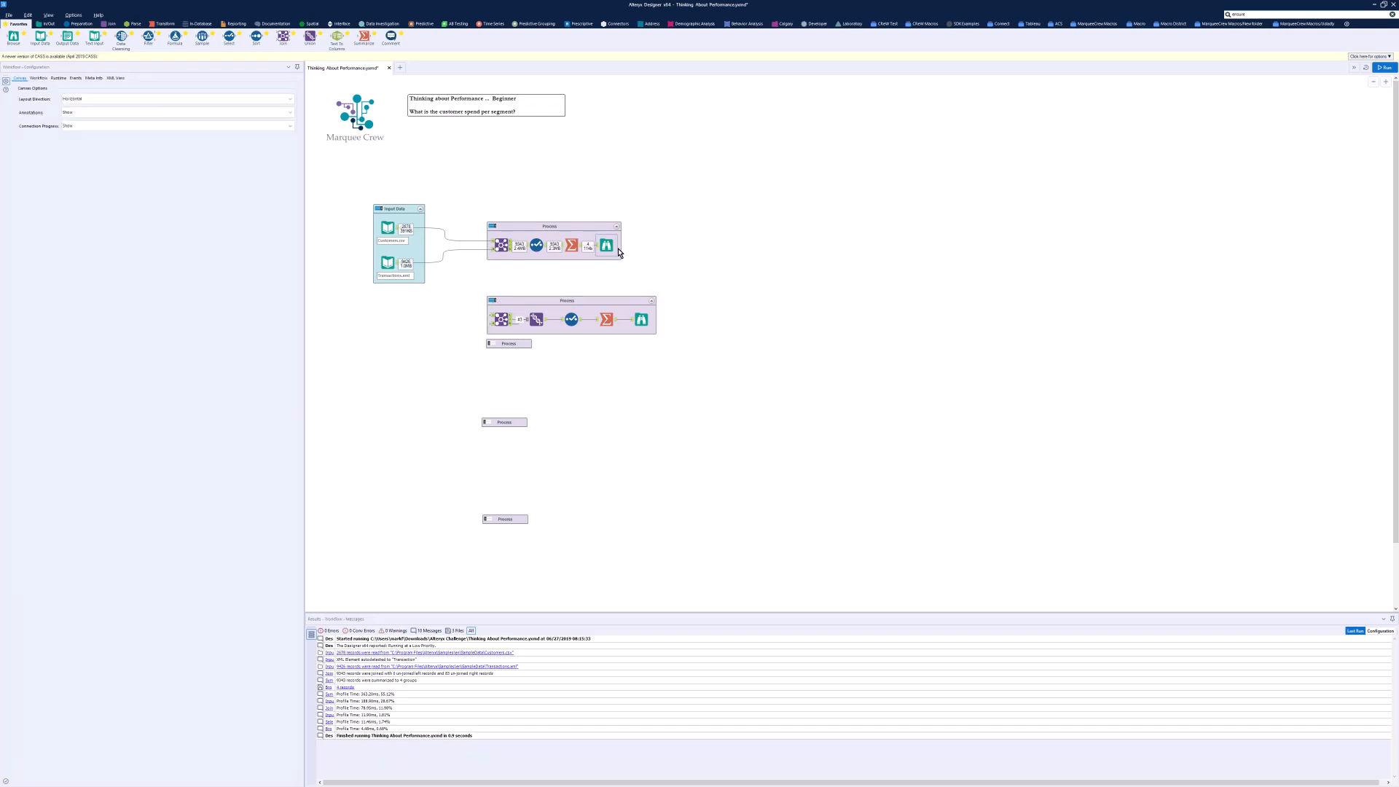
{"action": "left_click", "coordinate": [492, 227]}
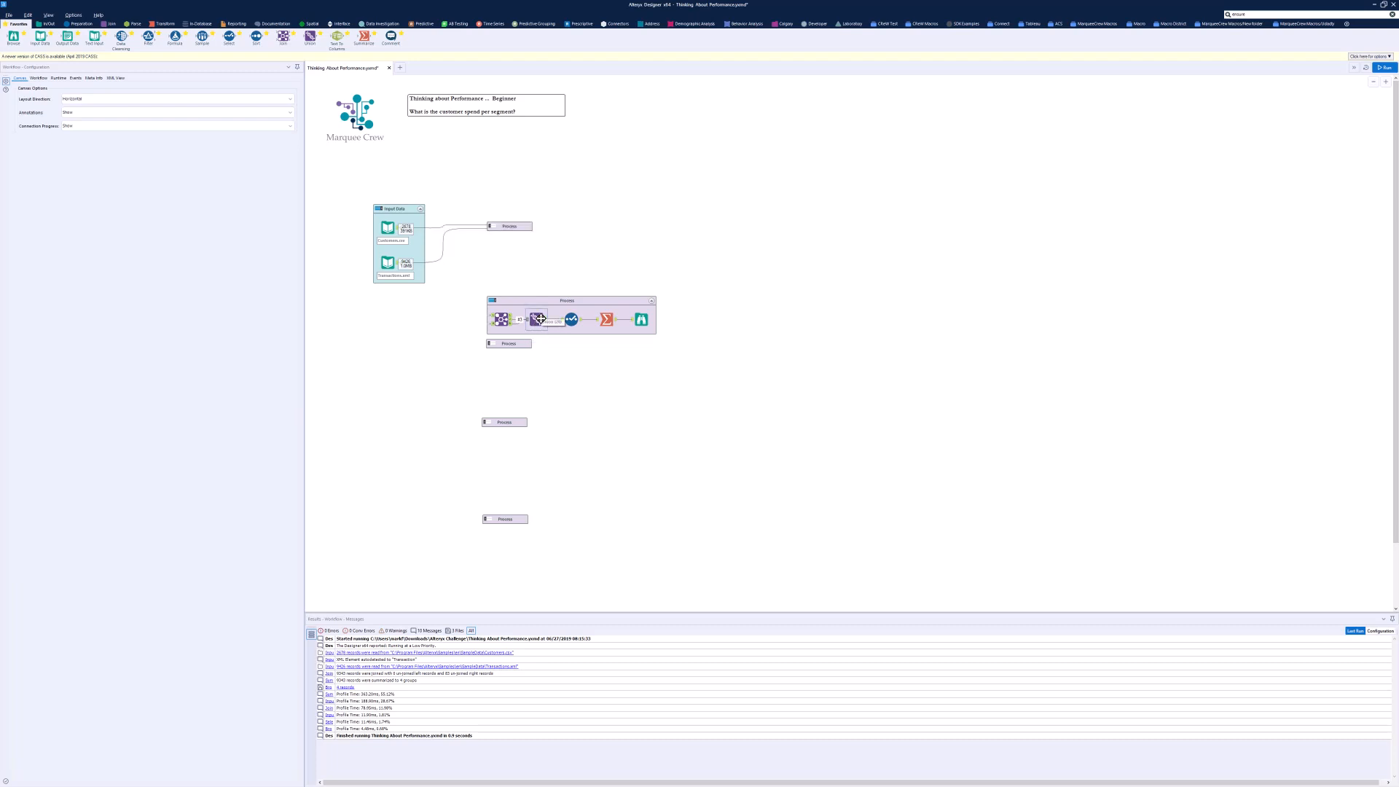
Run the workflow and view the Browse results of the second Process container
{"action": "left_click", "coordinate": [1384, 67]}
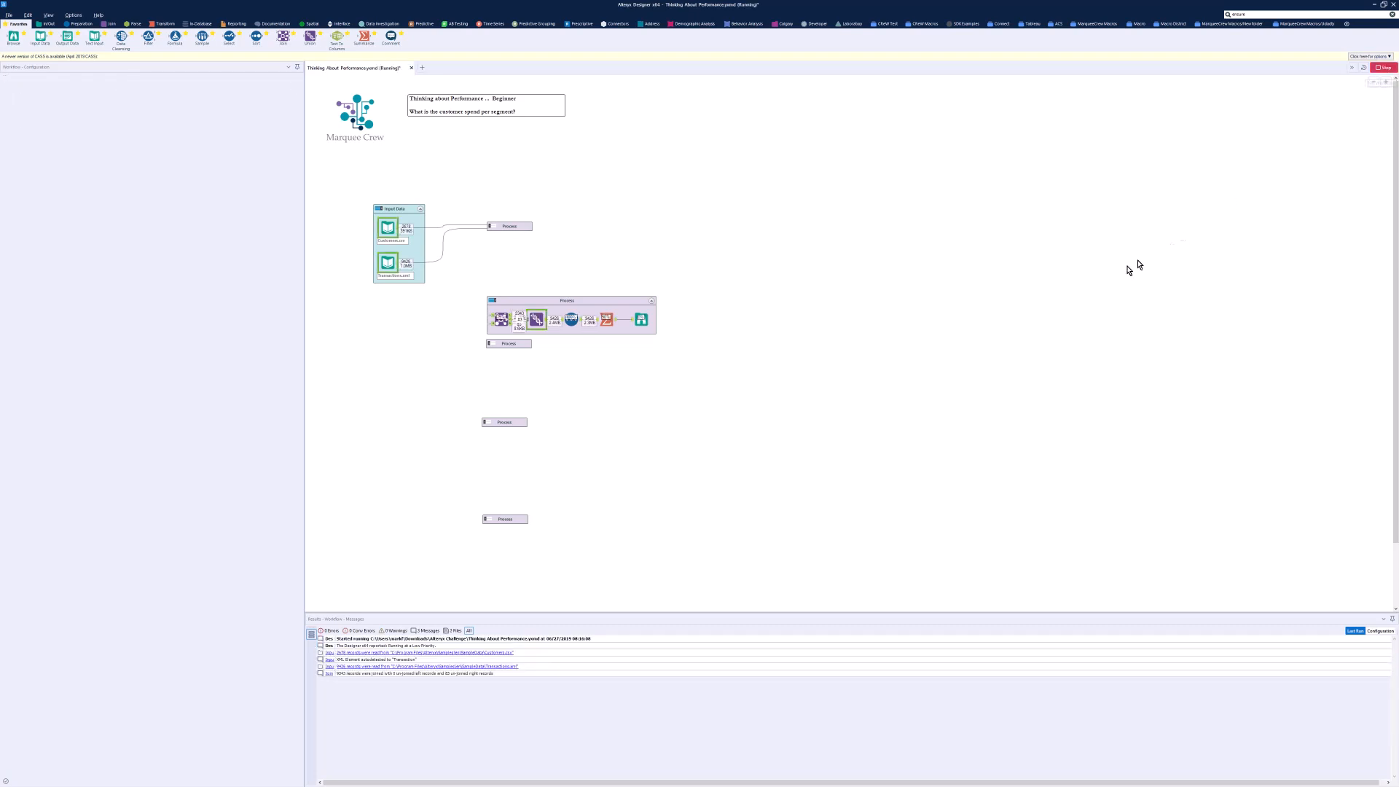
{"action": "left_click", "coordinate": [641, 322]}
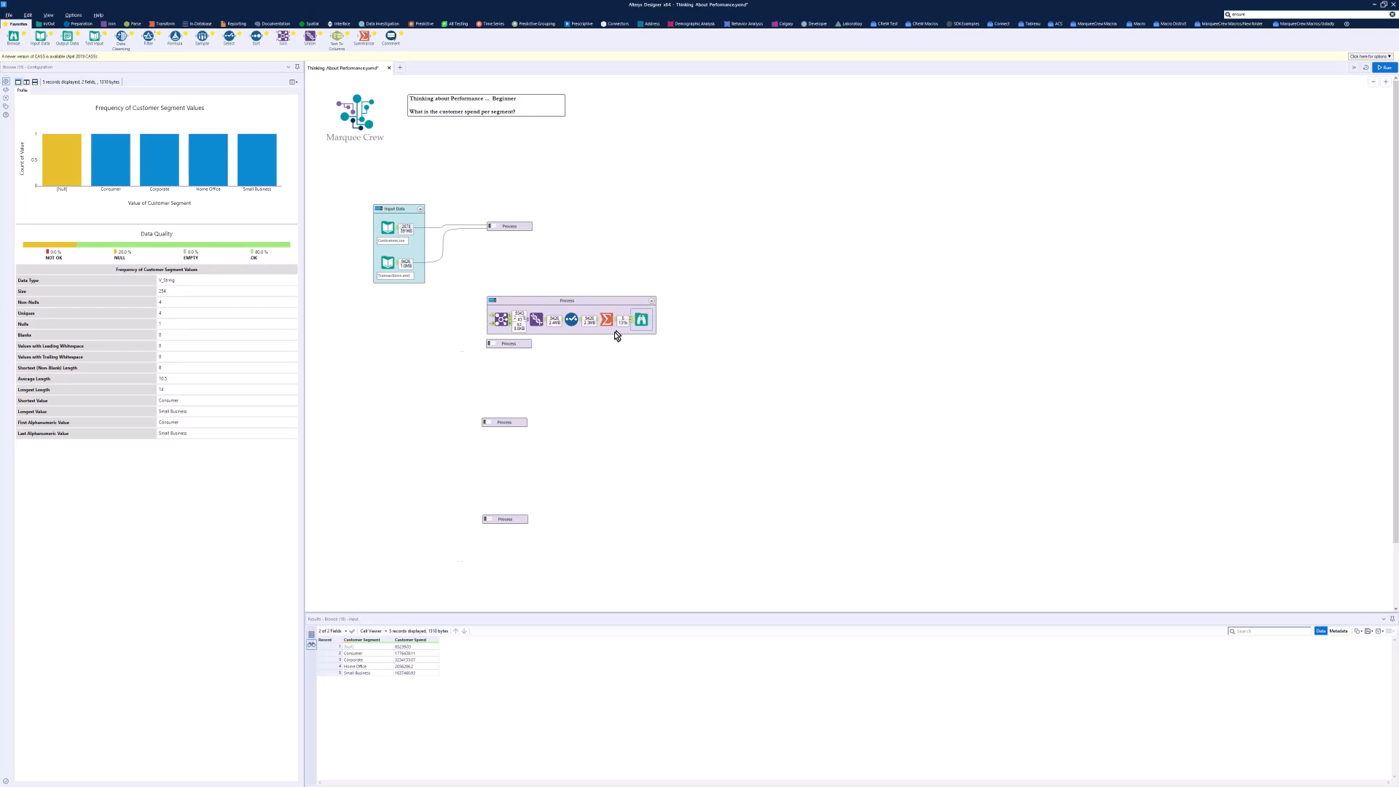
Enable the third Process container in place of the second, comparing the field selections of their Select tools
{"action": "left_click", "coordinate": [491, 343]}
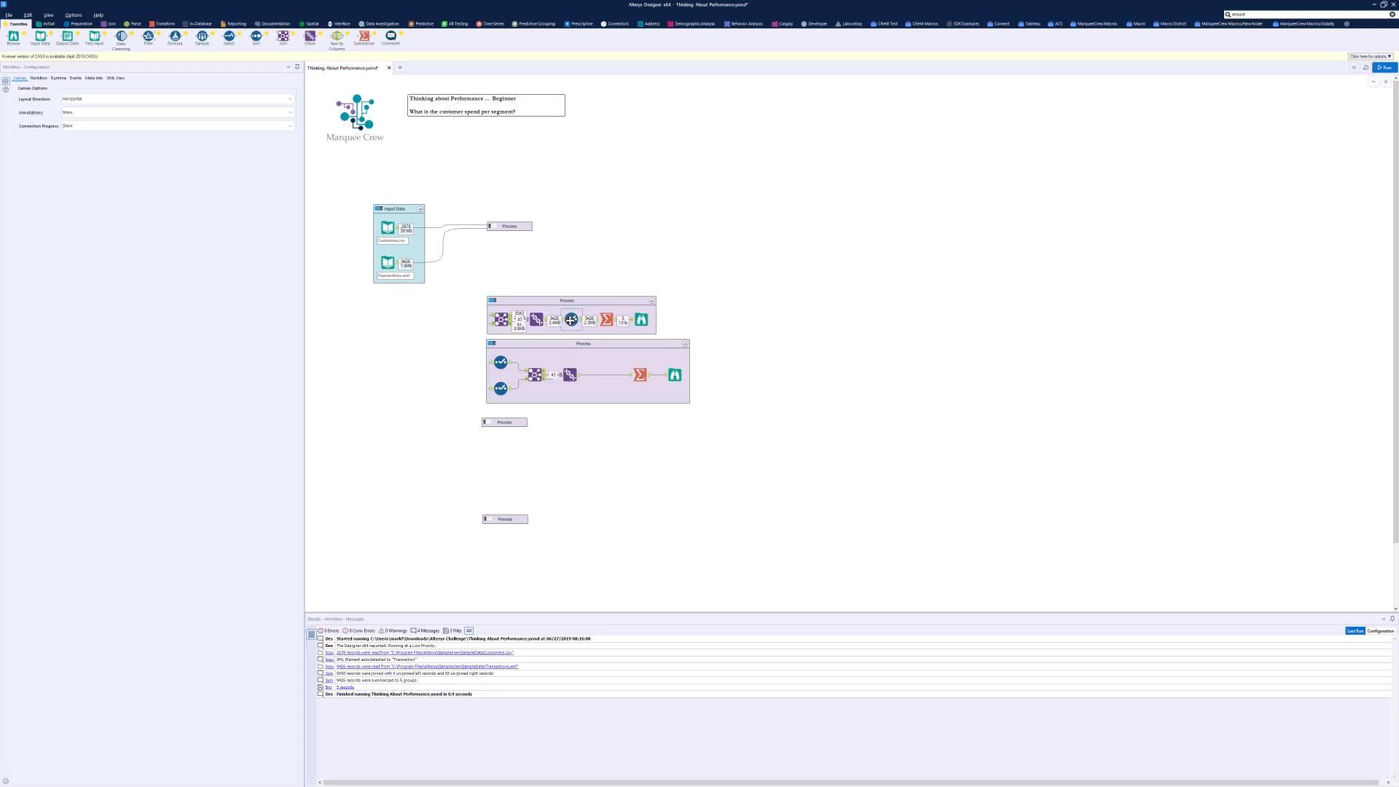
{"action": "left_click", "coordinate": [571, 319]}
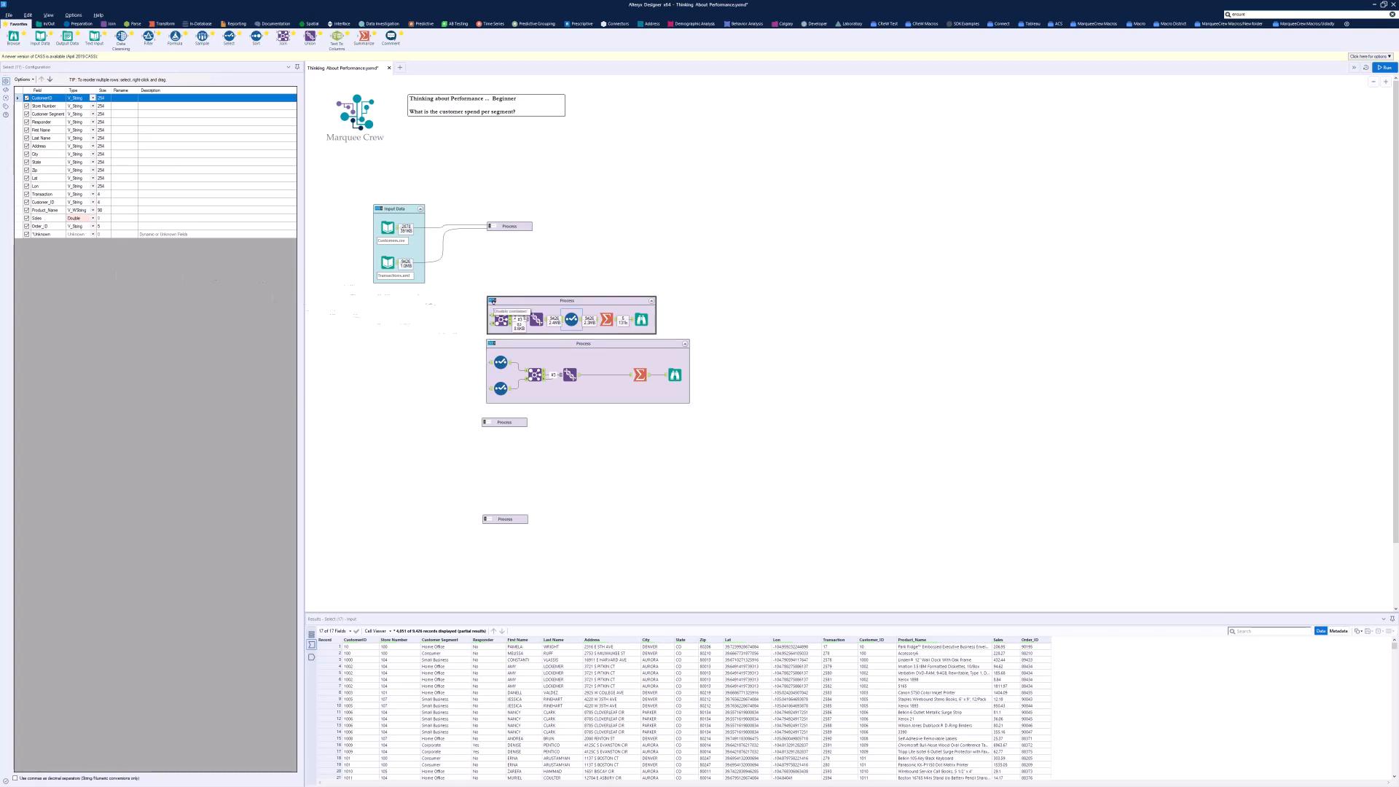
{"action": "left_click", "coordinate": [493, 301]}
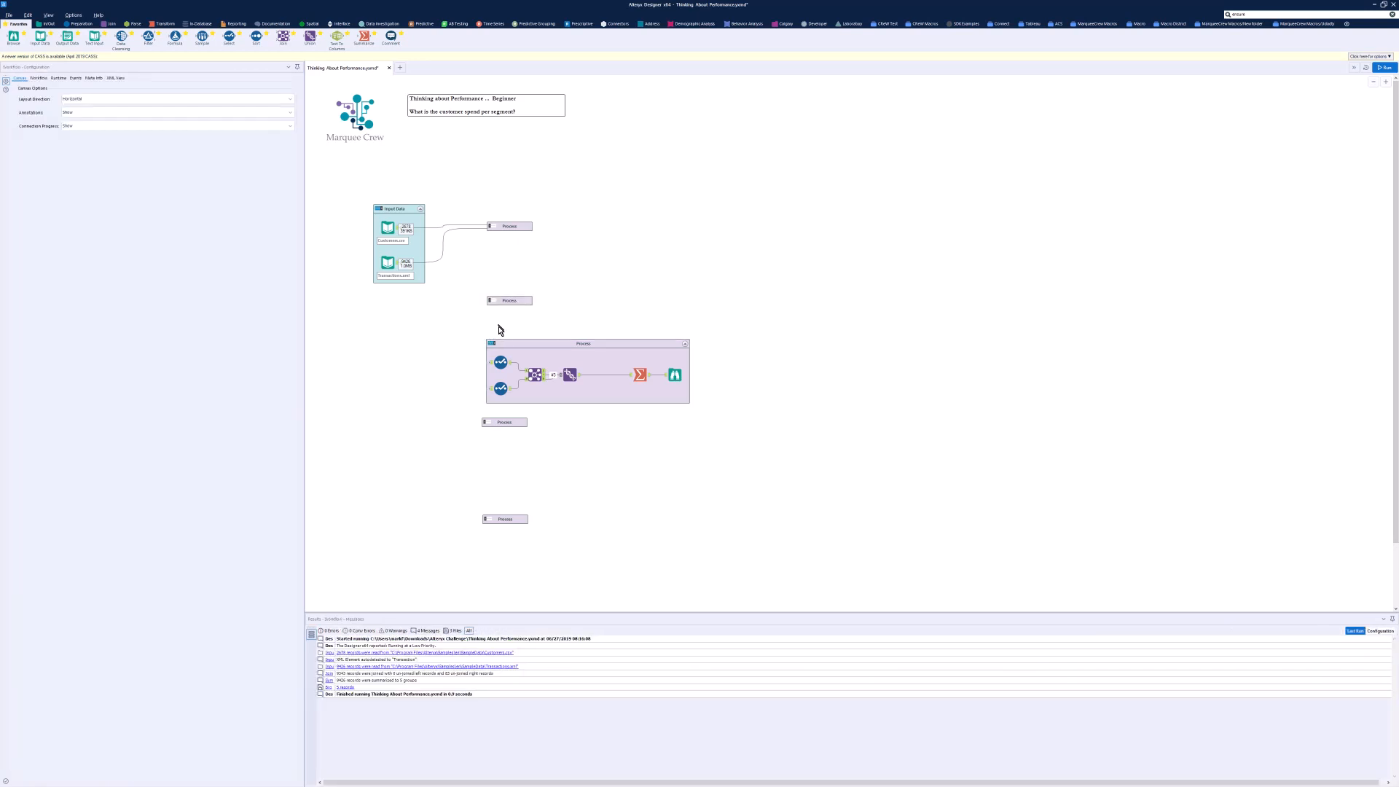
{"action": "left_click", "coordinate": [500, 363]}
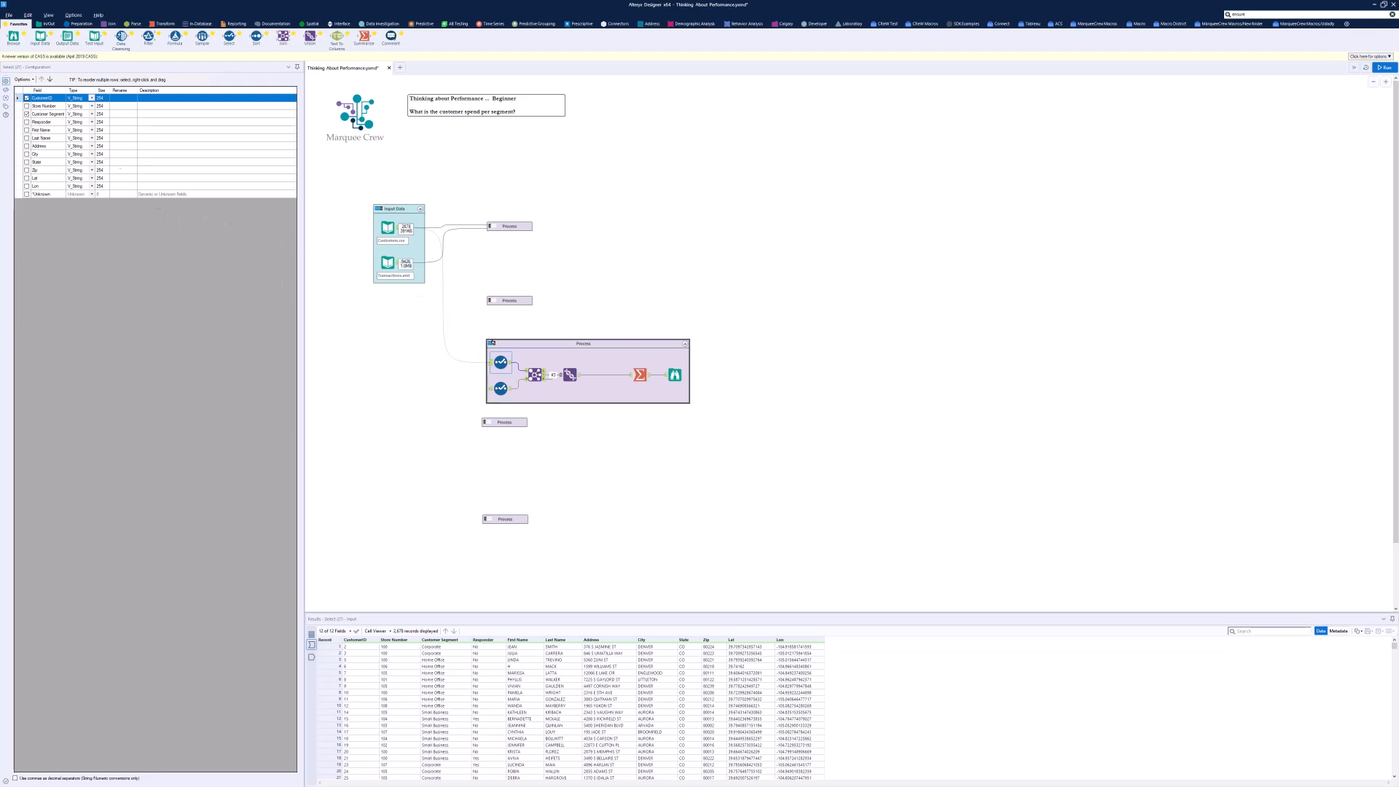
{"action": "left_click", "coordinate": [491, 345]}
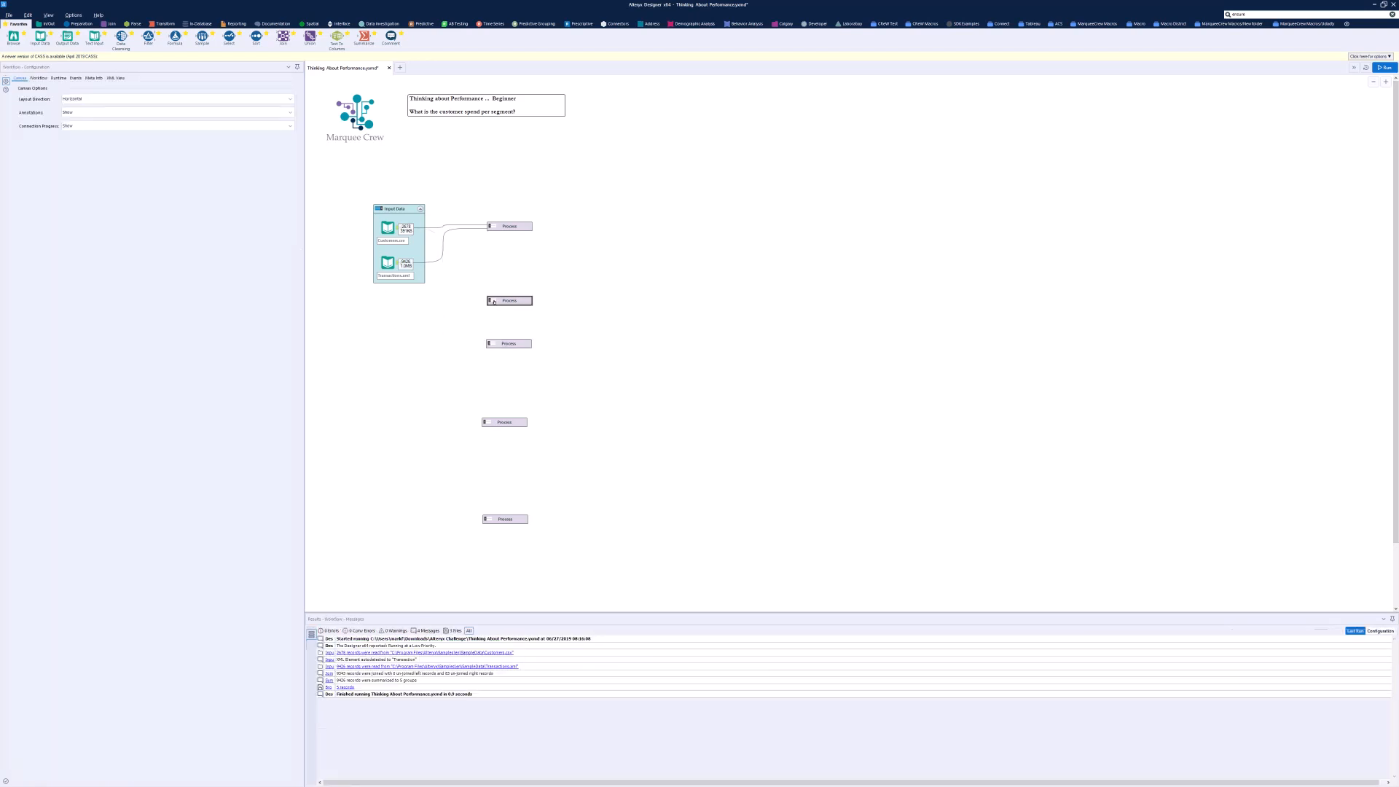
{"action": "left_click", "coordinate": [495, 301]}
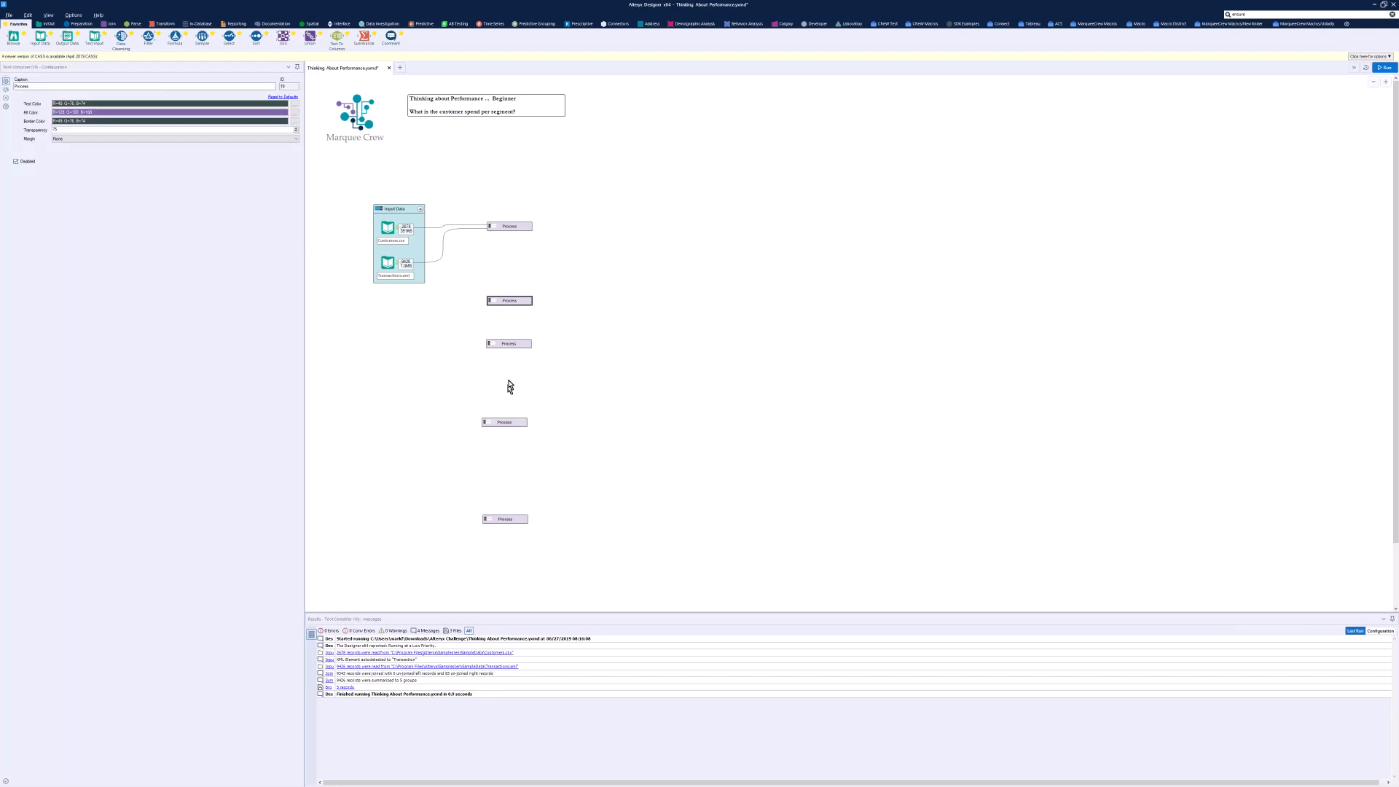
{"action": "left_click", "coordinate": [492, 343]}
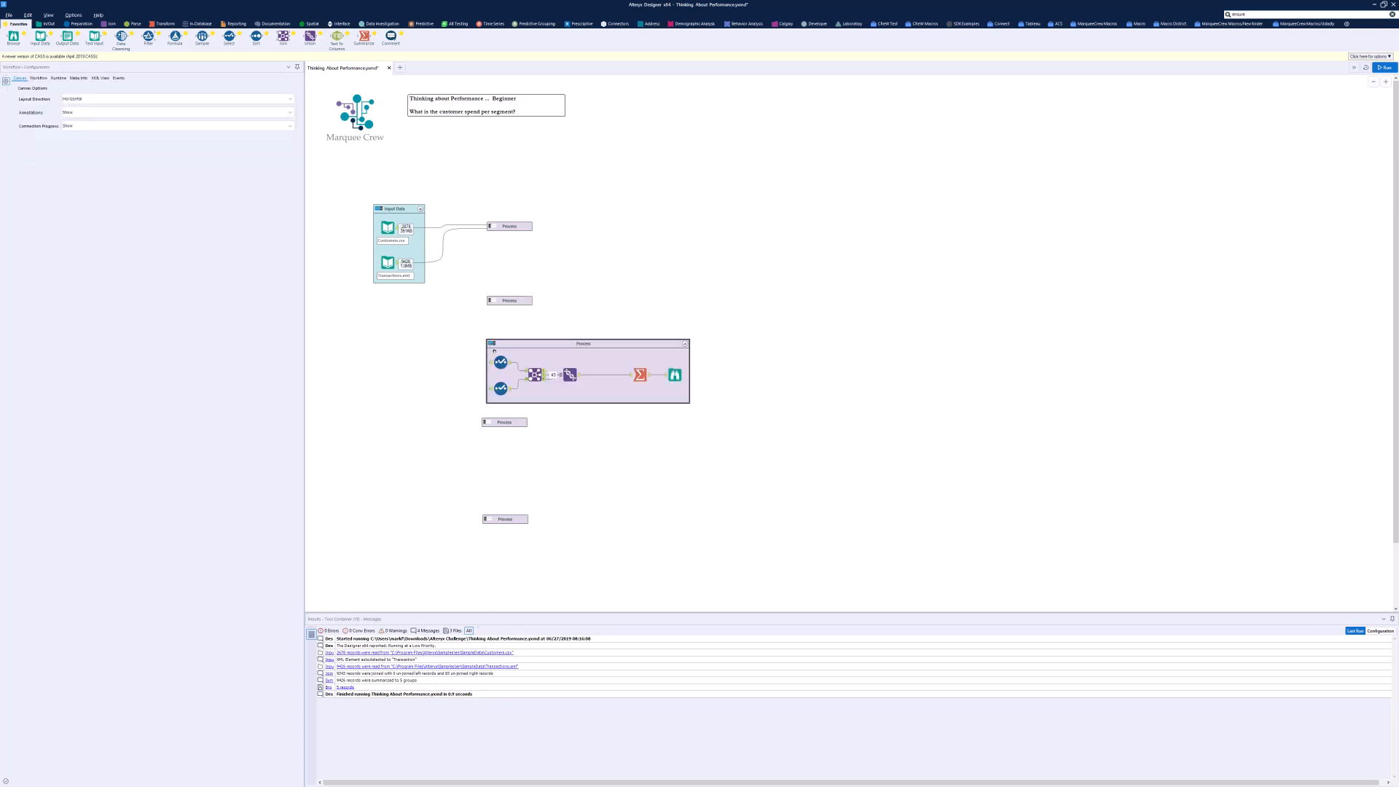
Review the customer Select tool's fields in the third Process container and run the workflow
{"action": "left_click", "coordinate": [502, 367]}
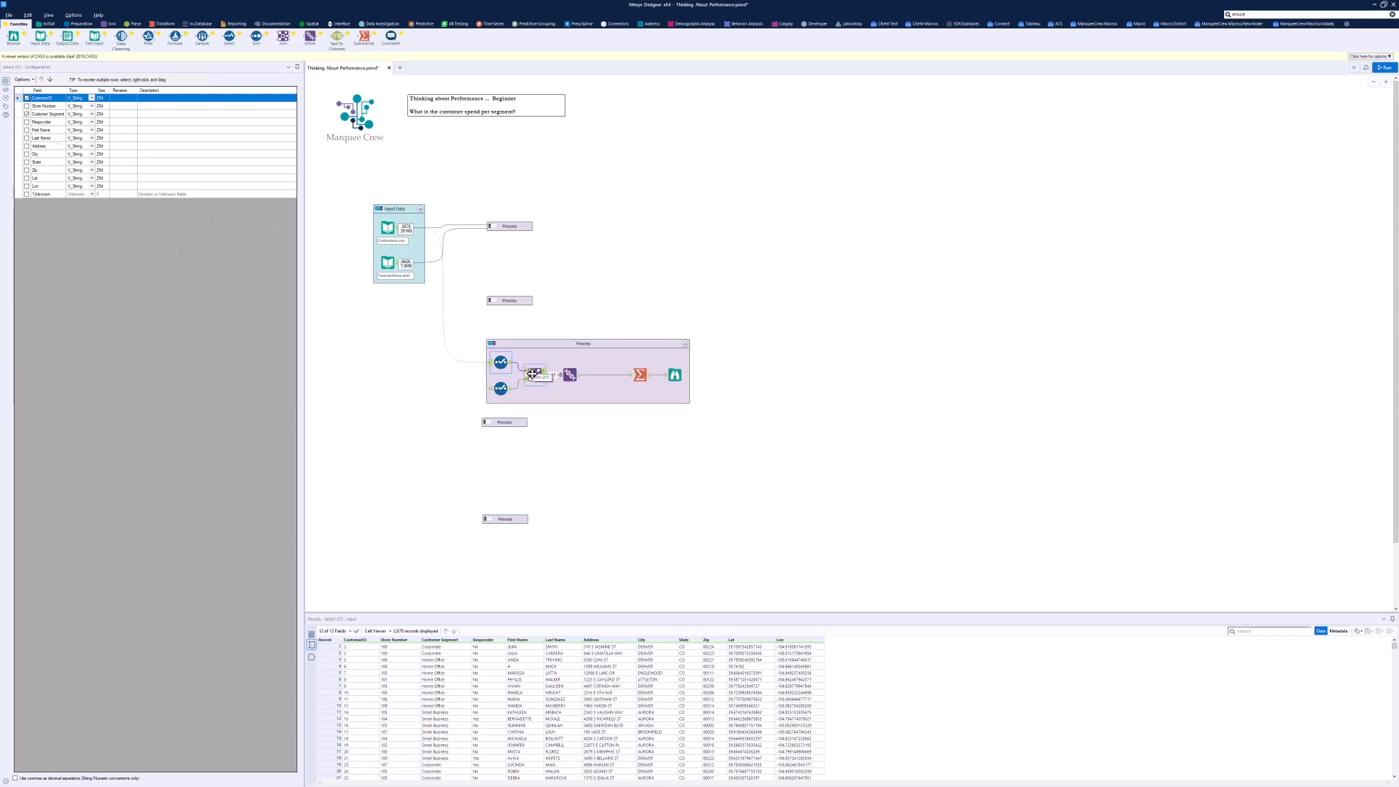
{"action": "left_click", "coordinate": [1386, 68]}
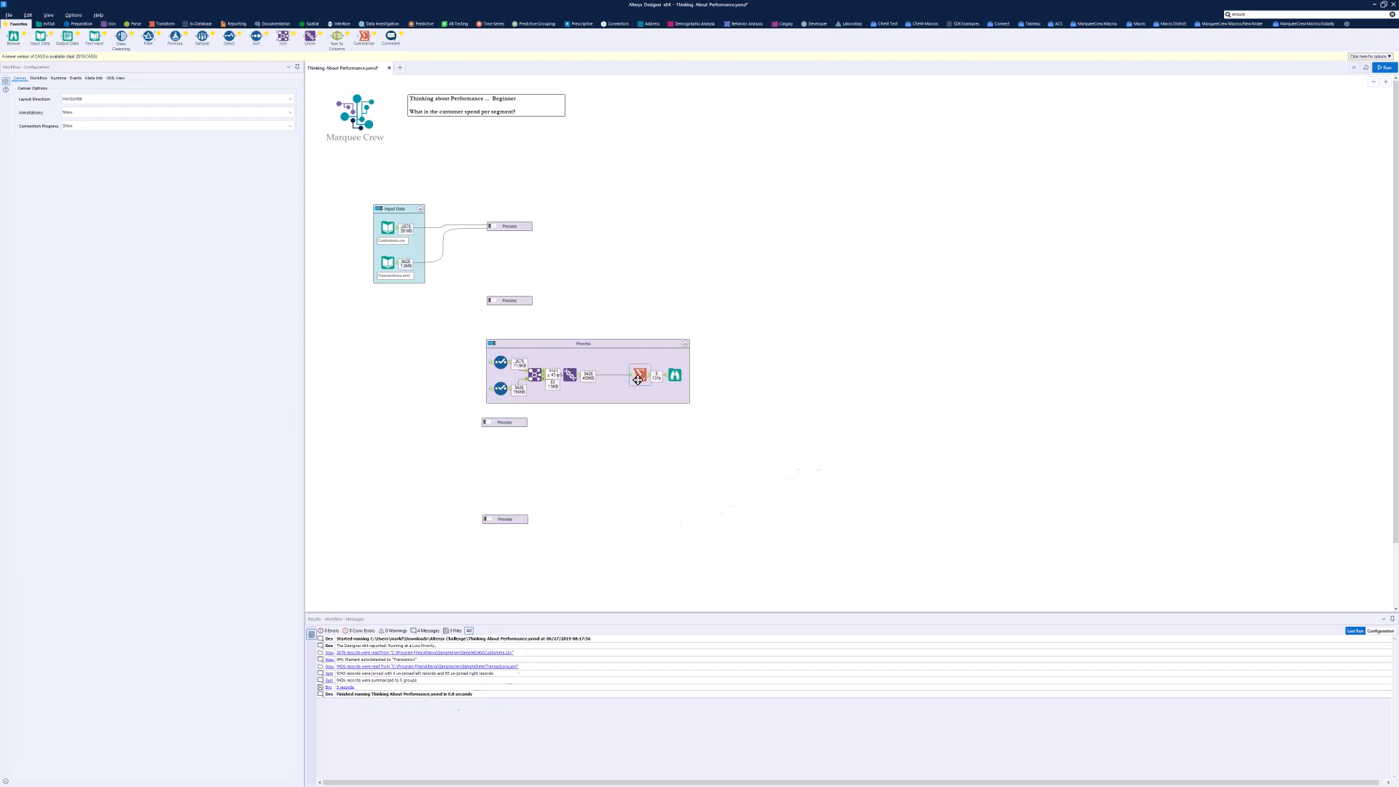
Enable the fourth Process container in place of the third and review its Generate Rows condition expression
{"action": "left_click", "coordinate": [491, 343]}
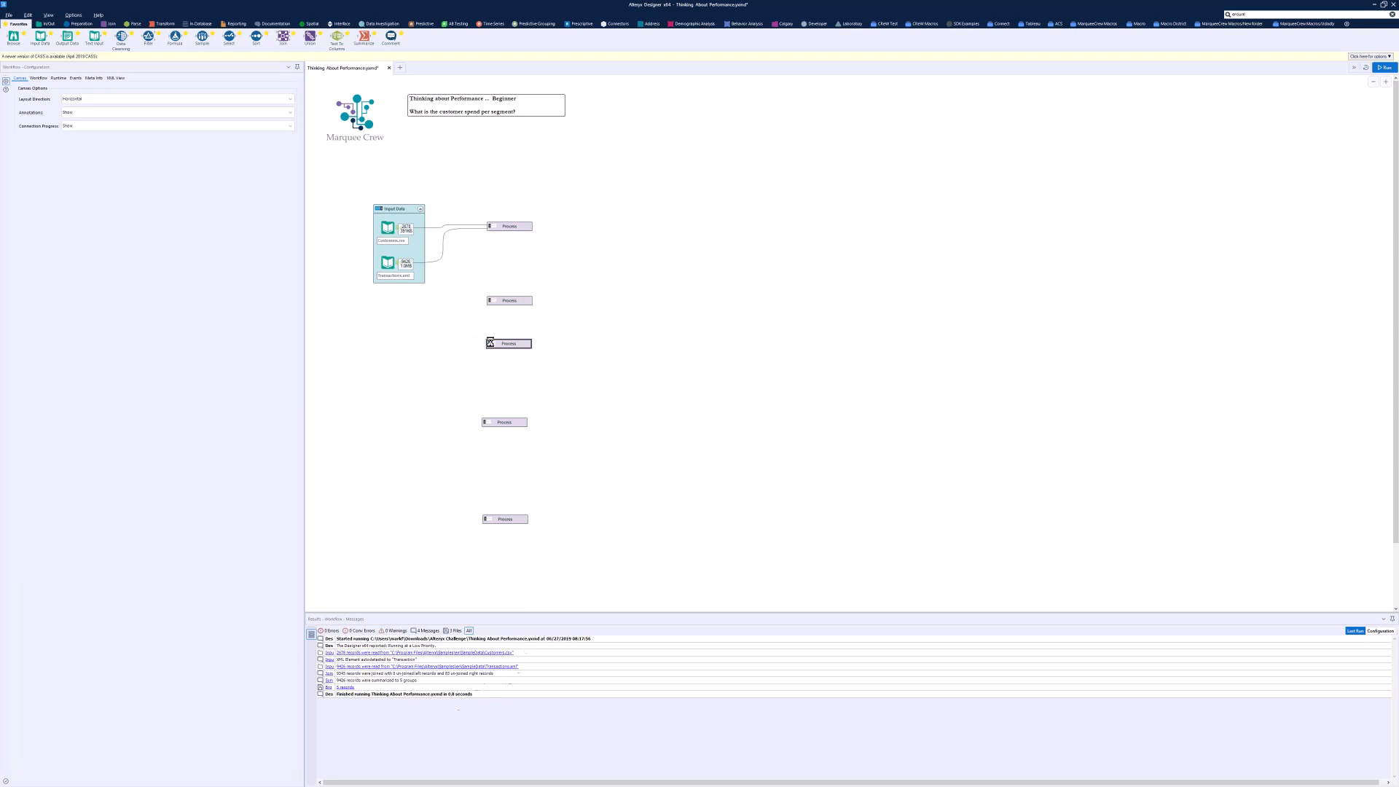
{"action": "left_click", "coordinate": [487, 424]}
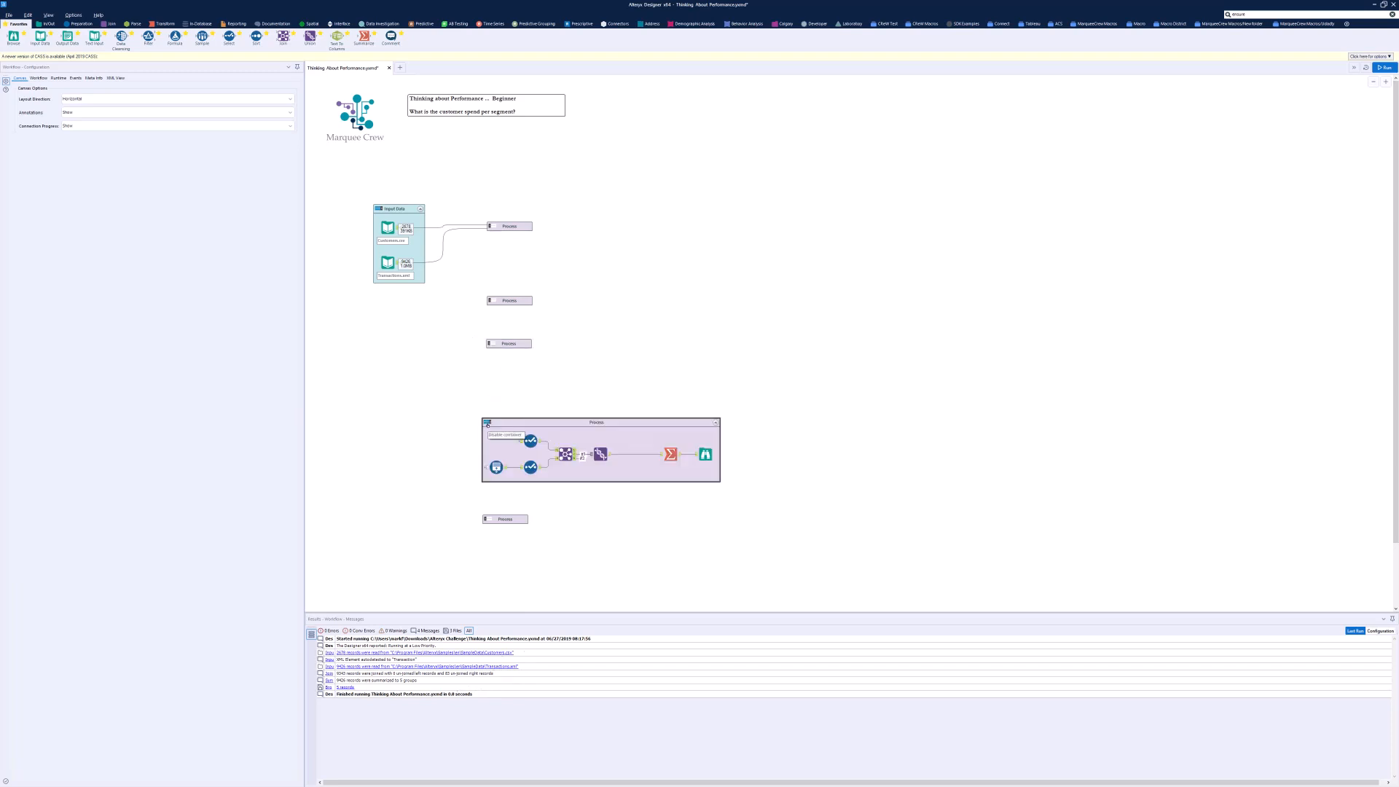
{"action": "left_click", "coordinate": [494, 467]}
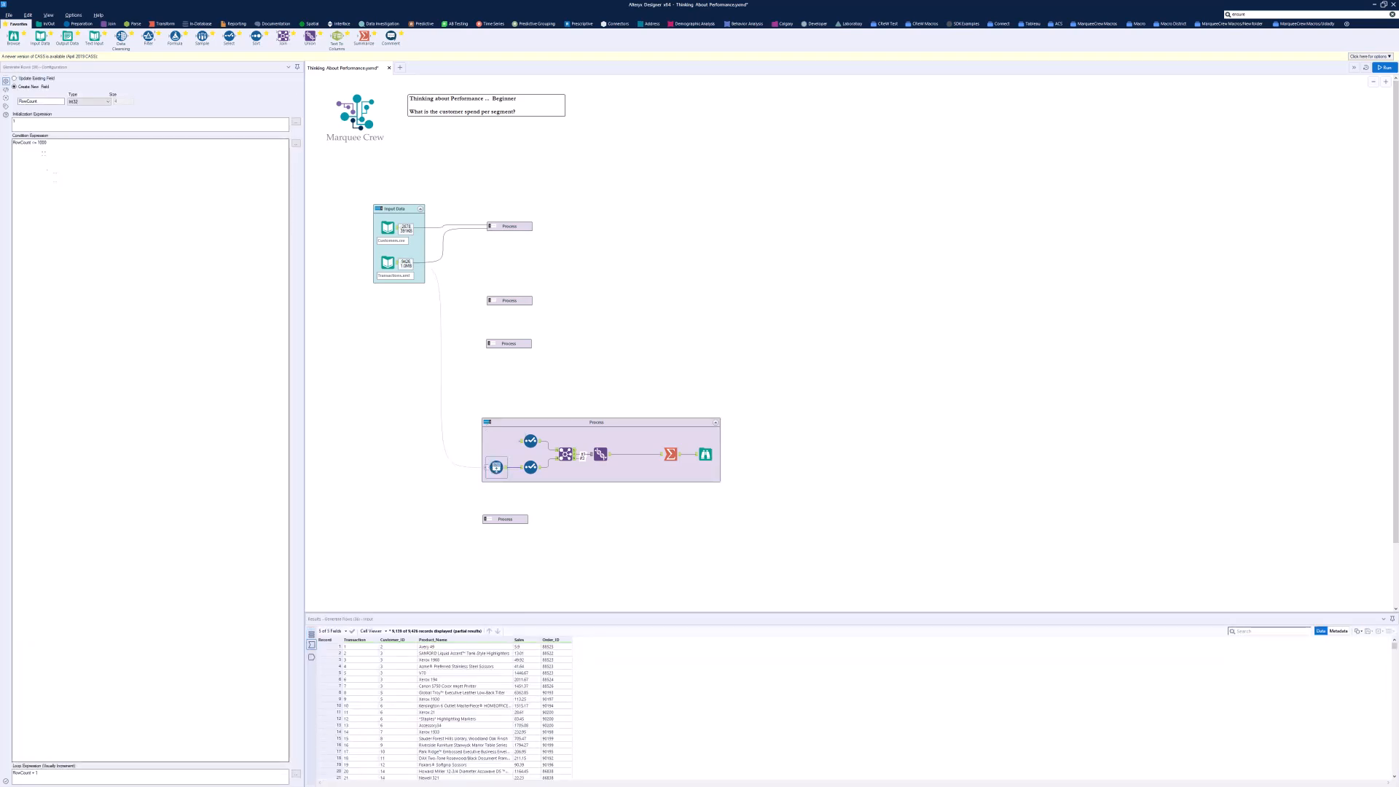
{"action": "double_click", "coordinate": [52, 143]}
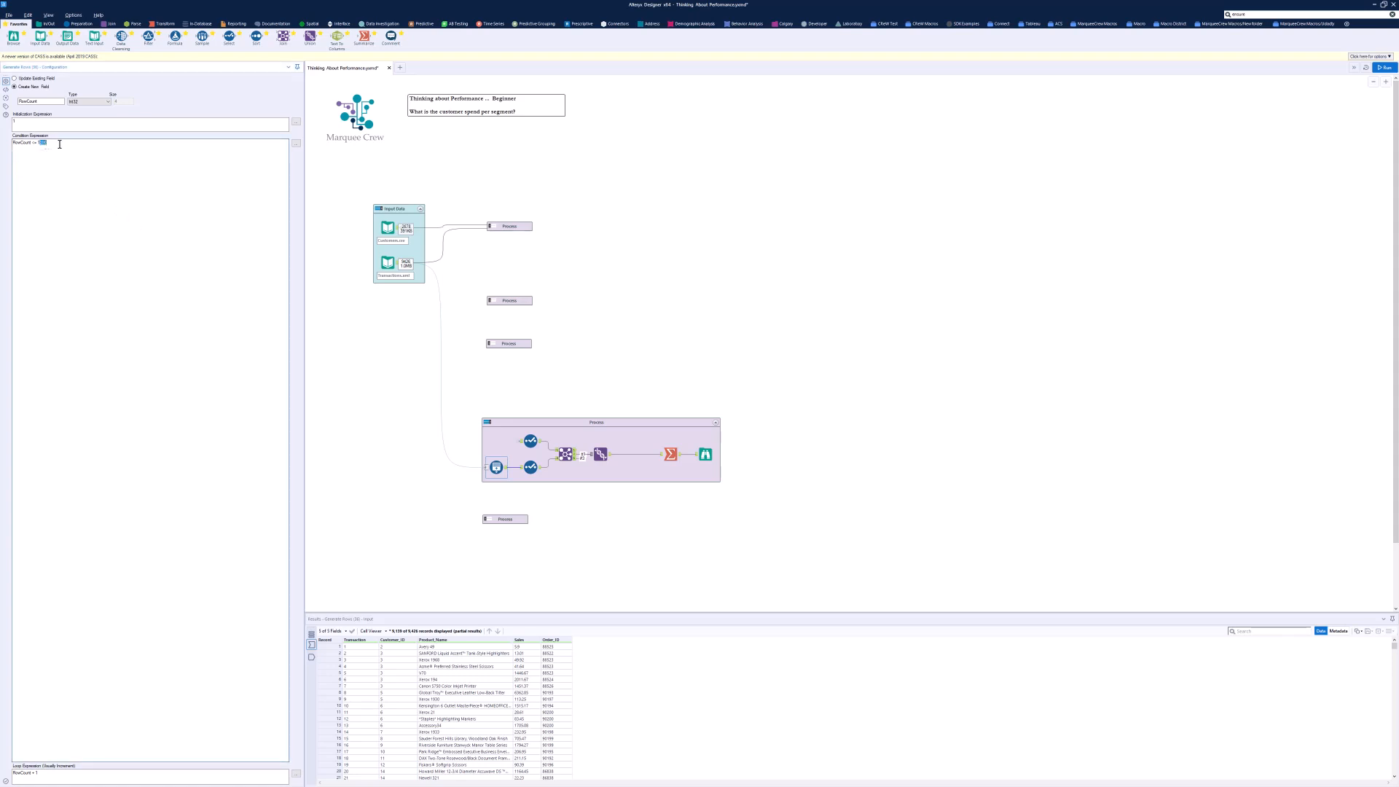
Run the workflow and check the fourth Process container's Generate Rows tool, Browse results and run messages
{"action": "left_click", "coordinate": [1384, 70]}
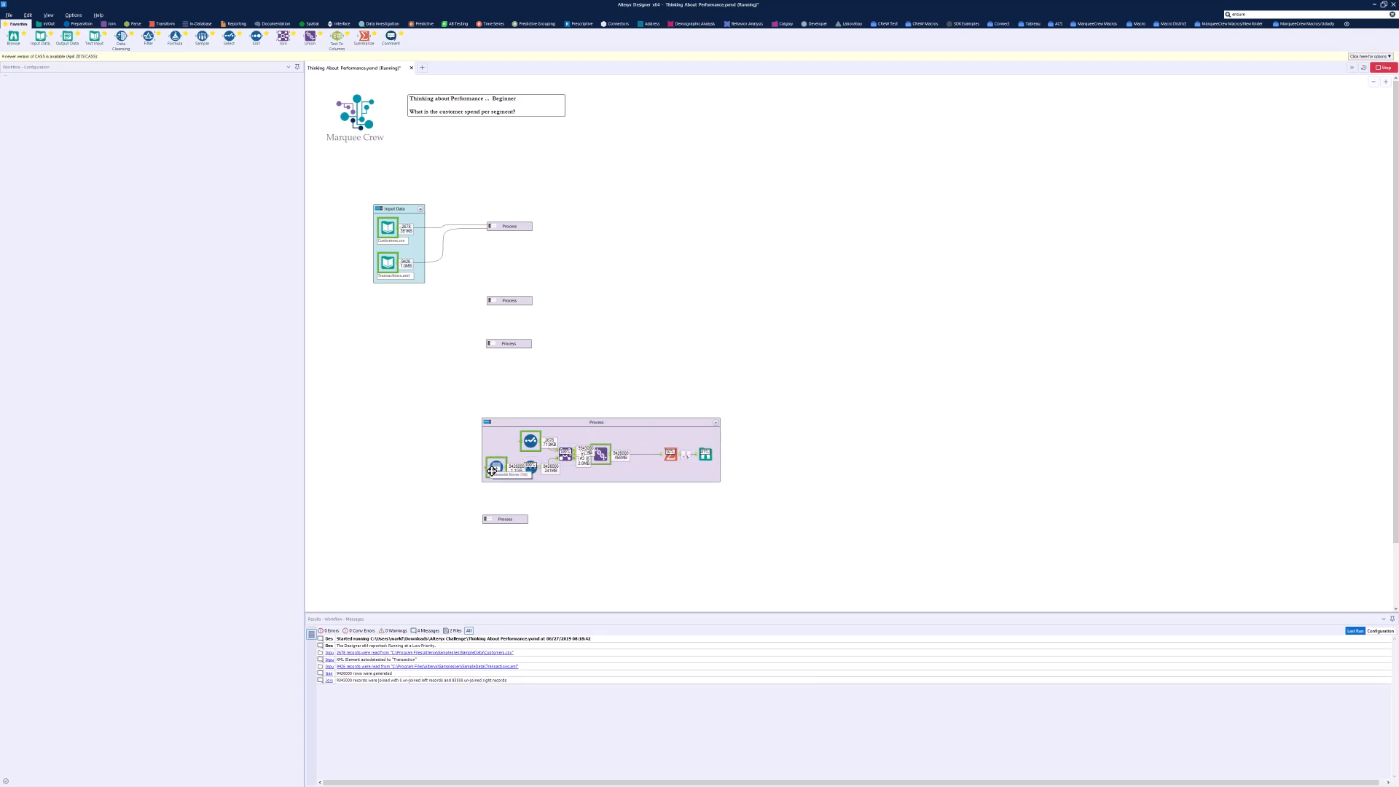
{"action": "left_click", "coordinate": [494, 467]}
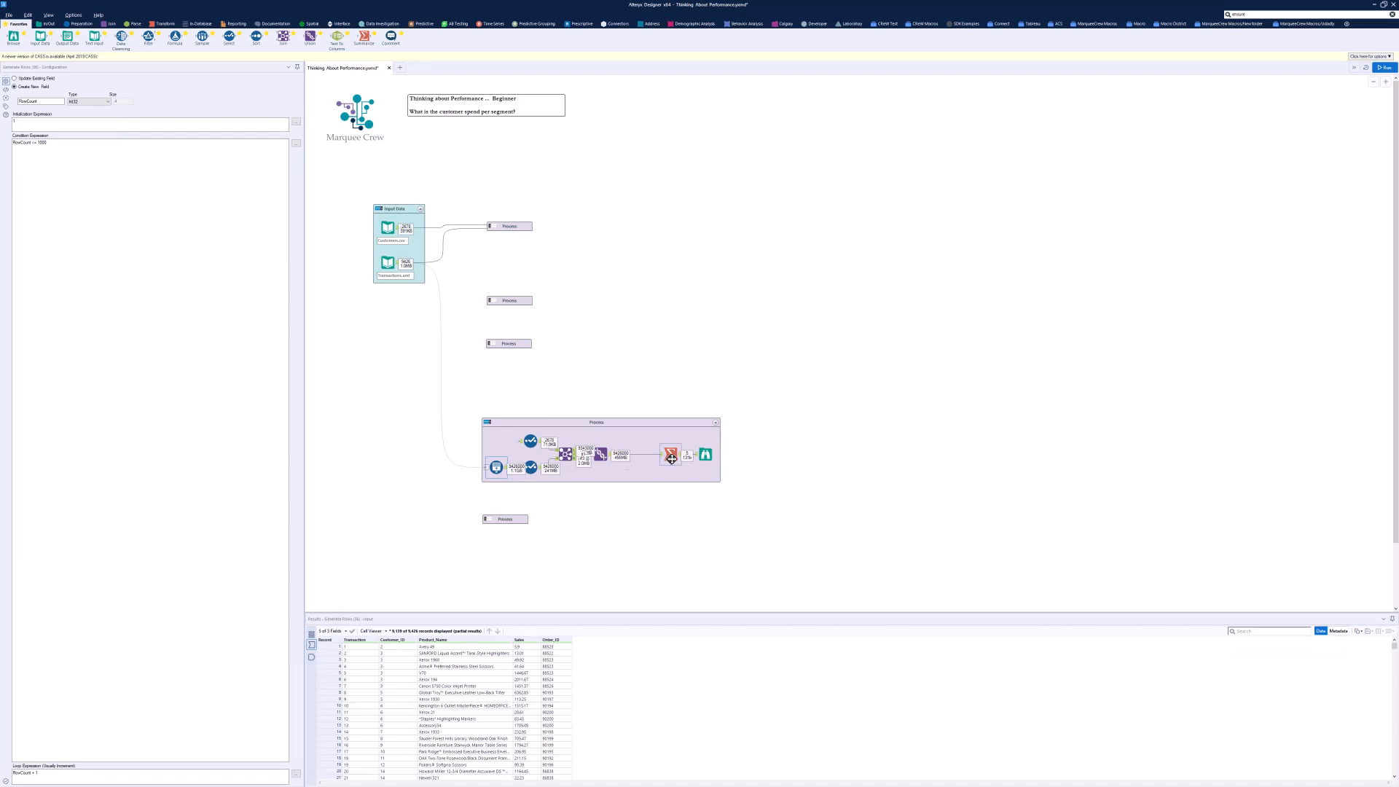
{"action": "left_click", "coordinate": [702, 454]}
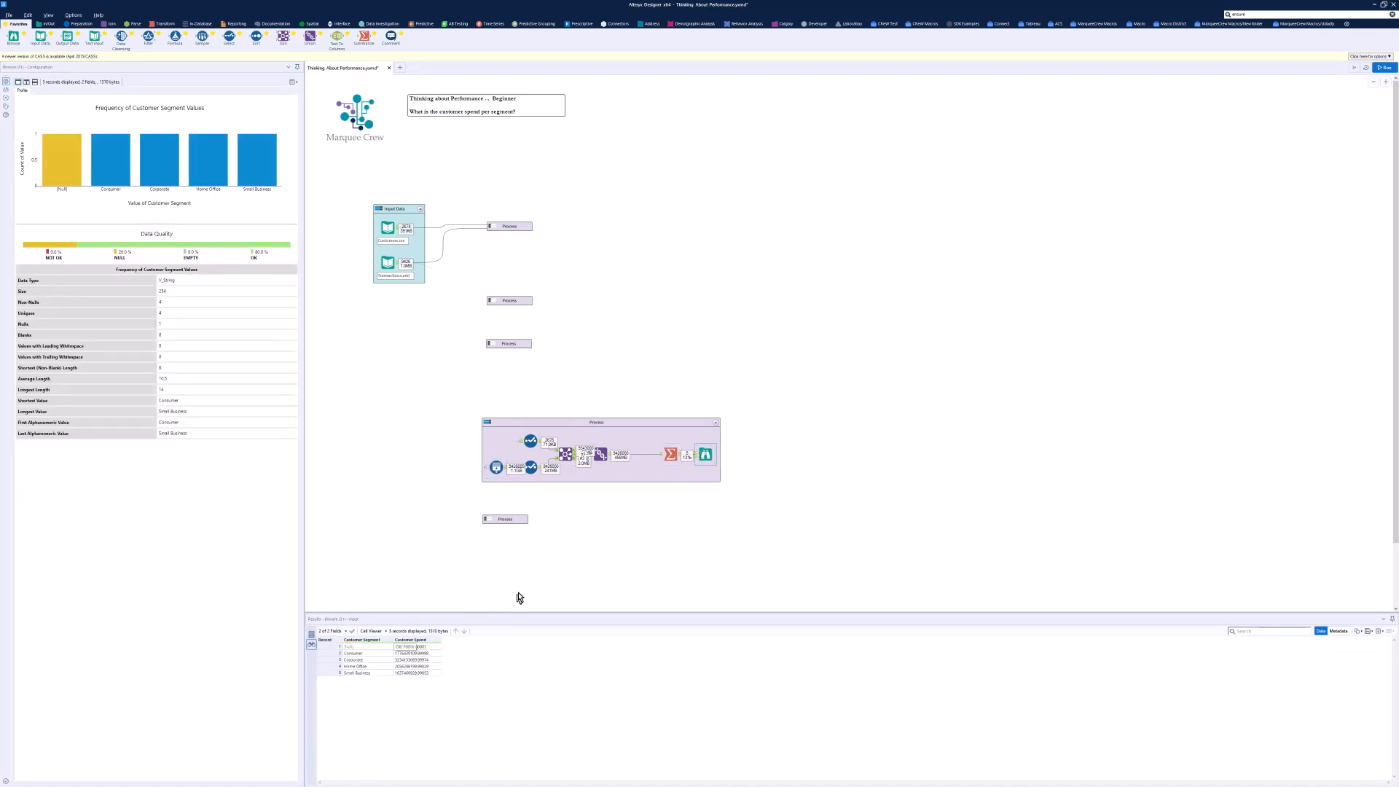
{"action": "left_click", "coordinate": [590, 543]}
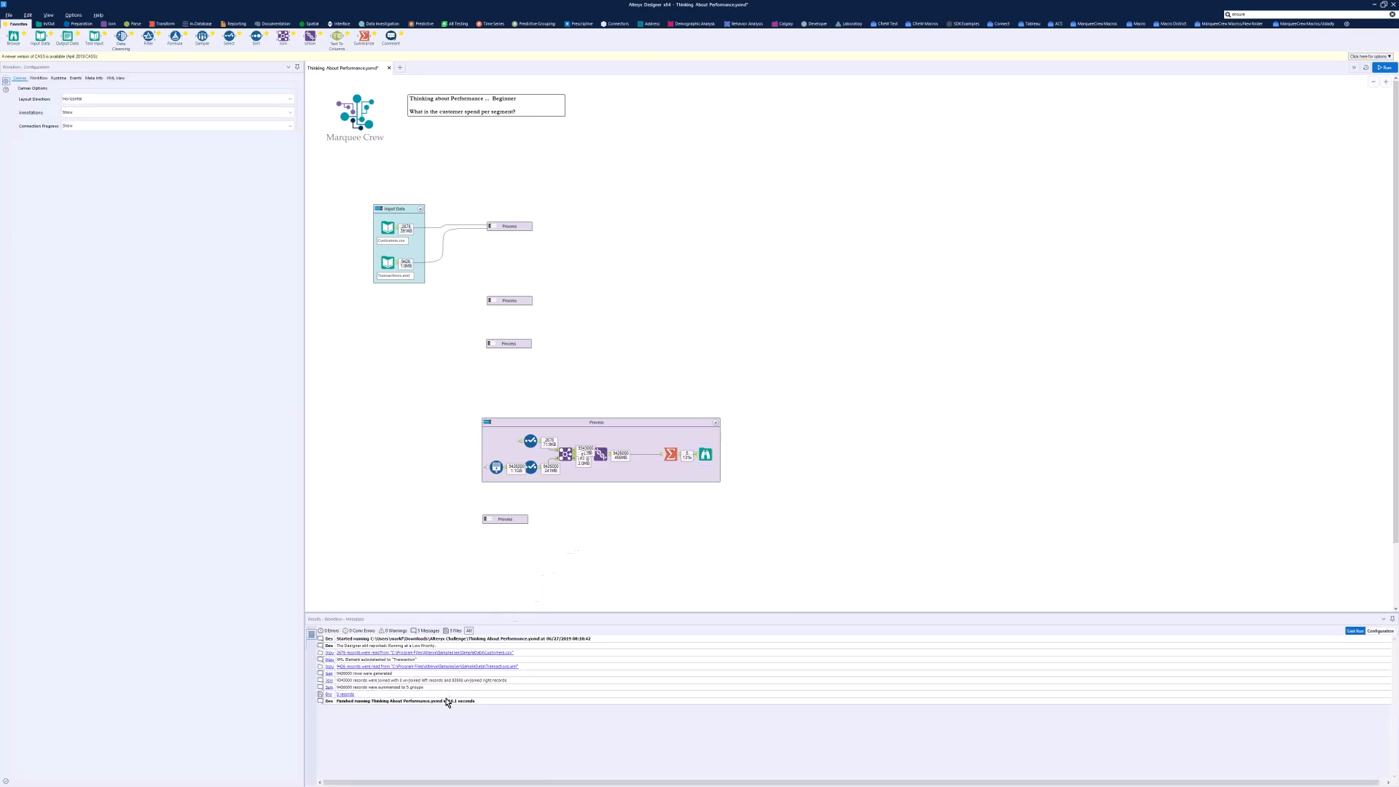
Enable the fifth Process container in place of the fourth and review its first Summarize tool's configuration
{"action": "left_click", "coordinate": [487, 422]}
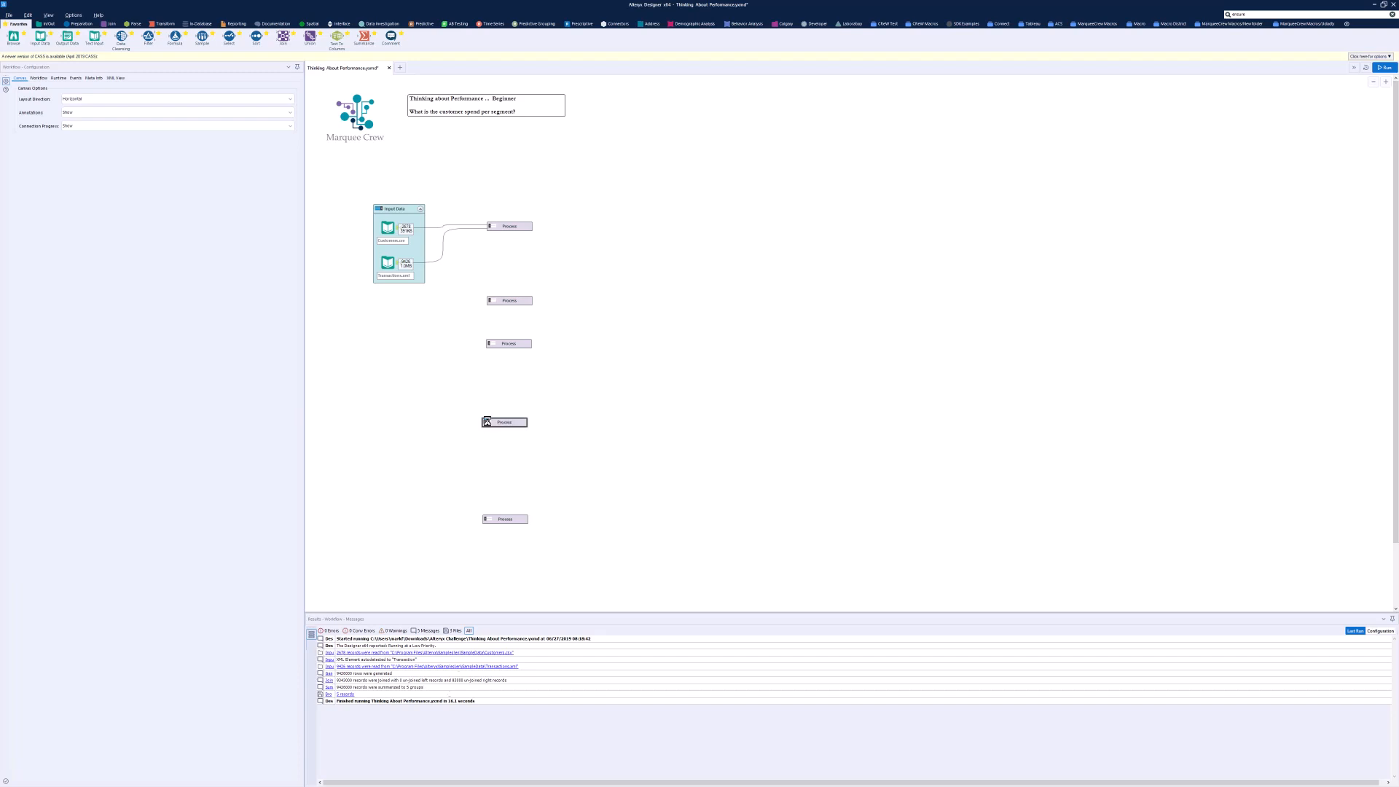
{"action": "left_click", "coordinate": [488, 520]}
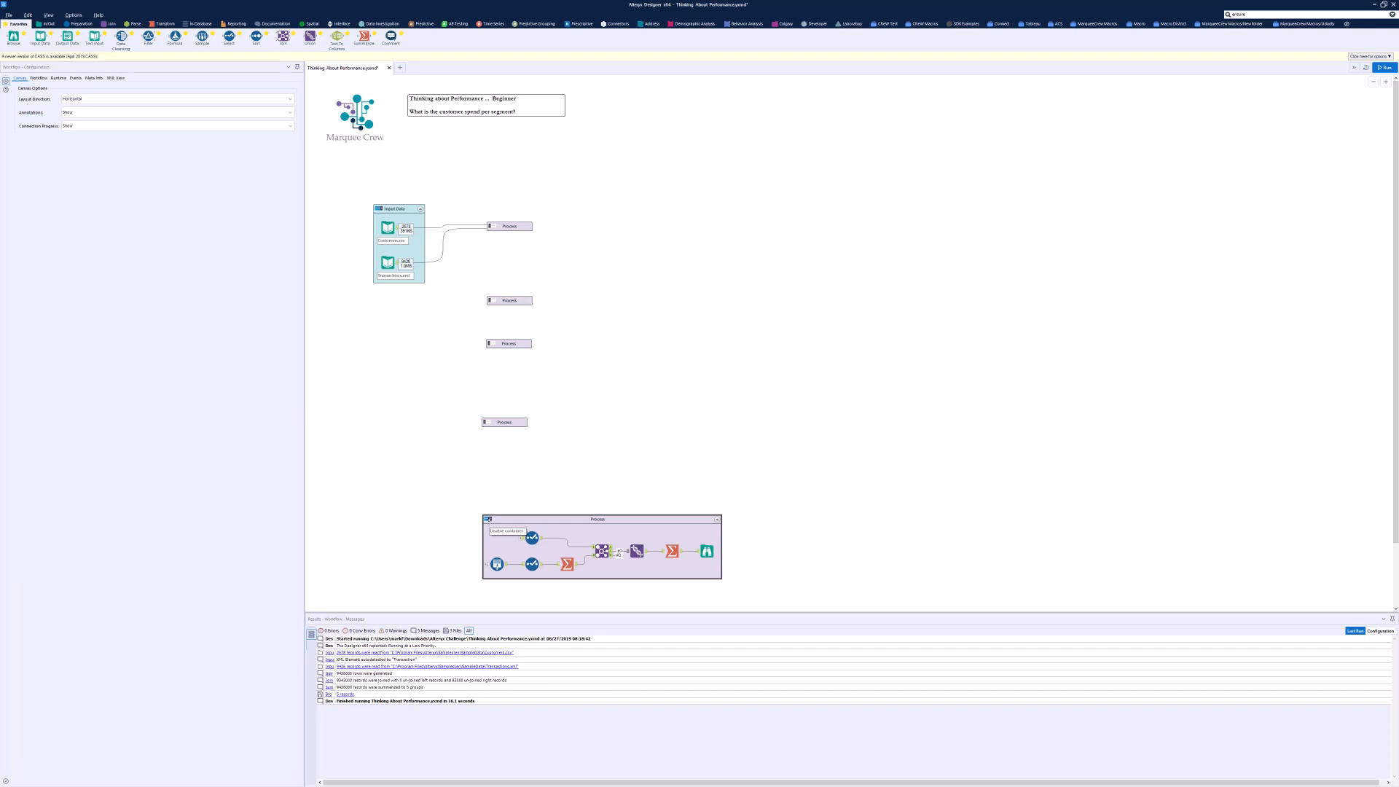
{"action": "left_click", "coordinate": [565, 562]}
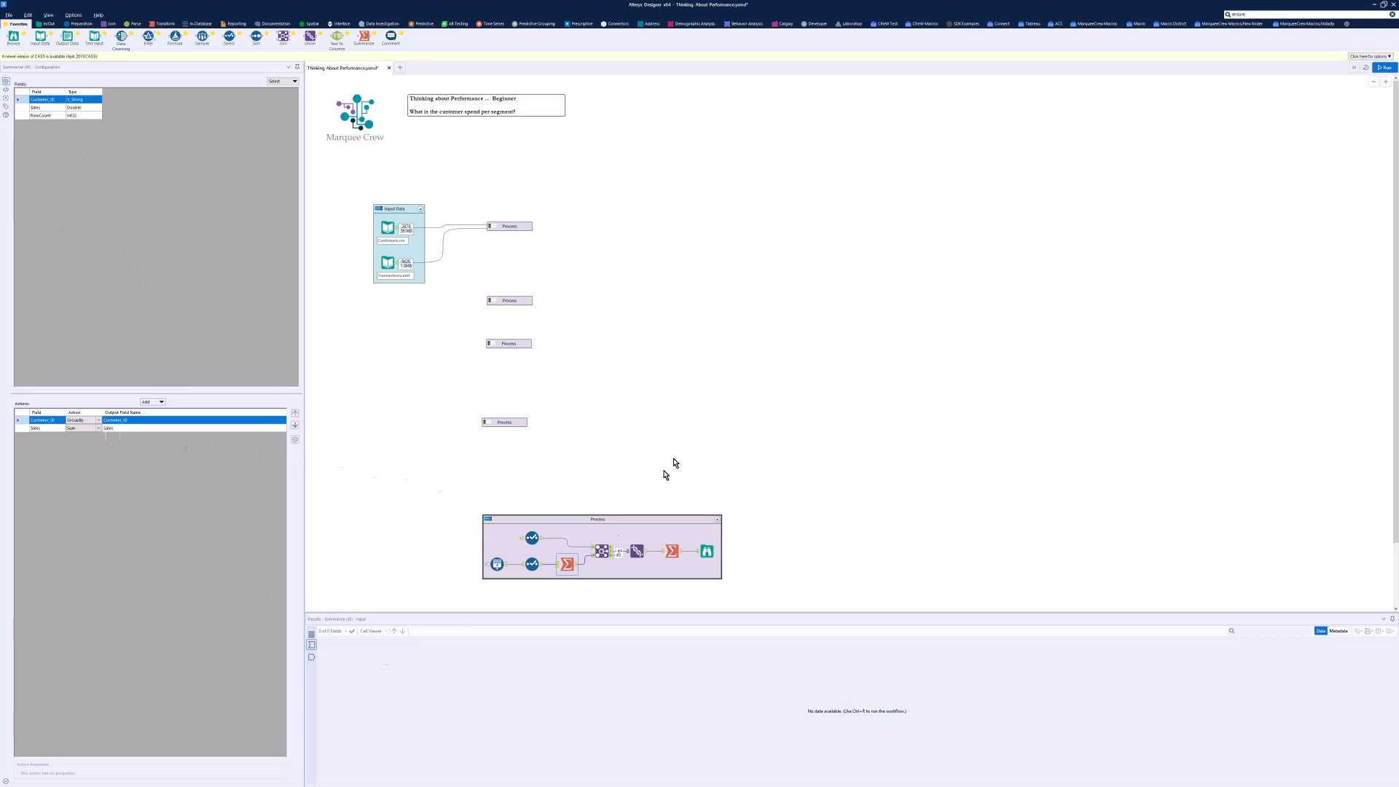
Run the workflow and check the fifth Process container's first Summarize tool and the run messages
{"action": "left_click", "coordinate": [1384, 69]}
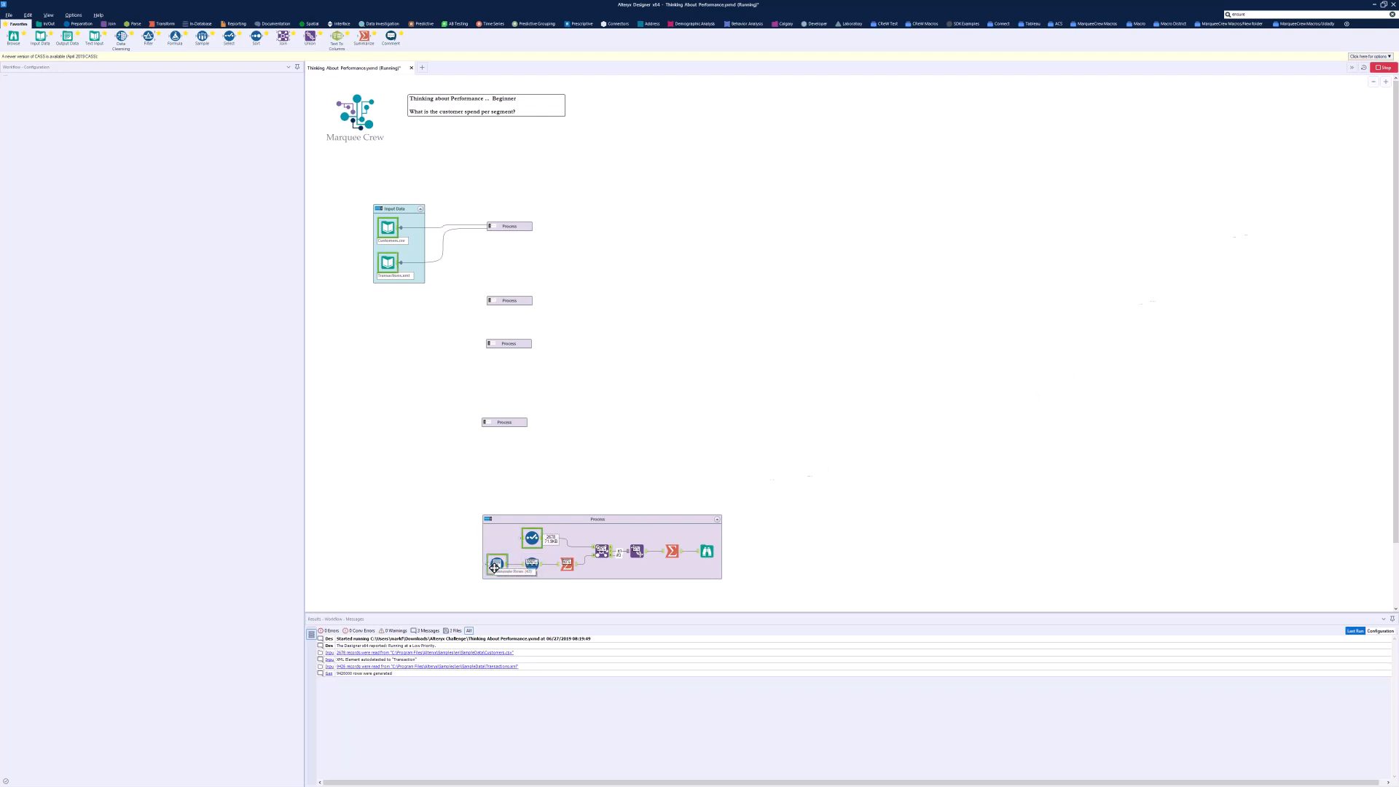
{"action": "left_click", "coordinate": [573, 567]}
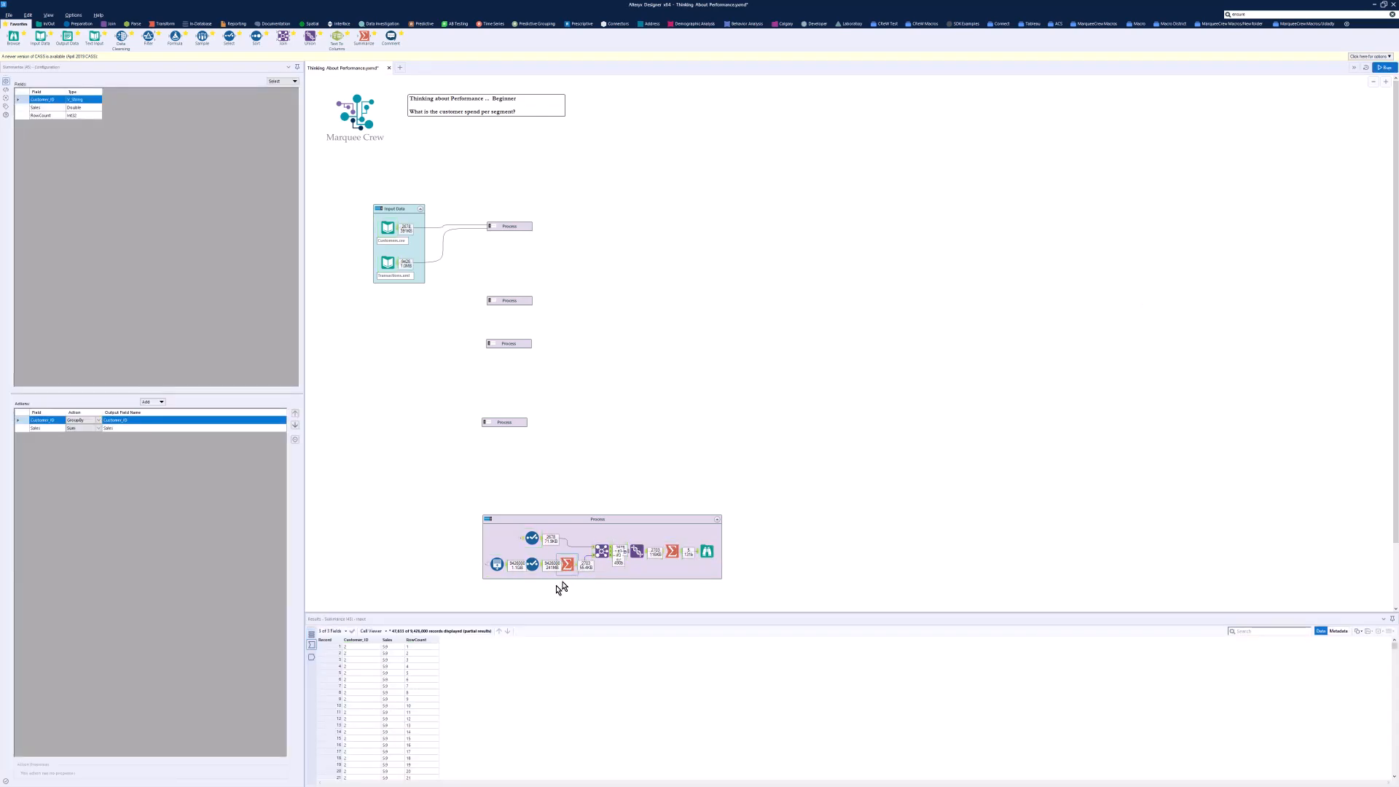
{"action": "left_click", "coordinate": [426, 568]}
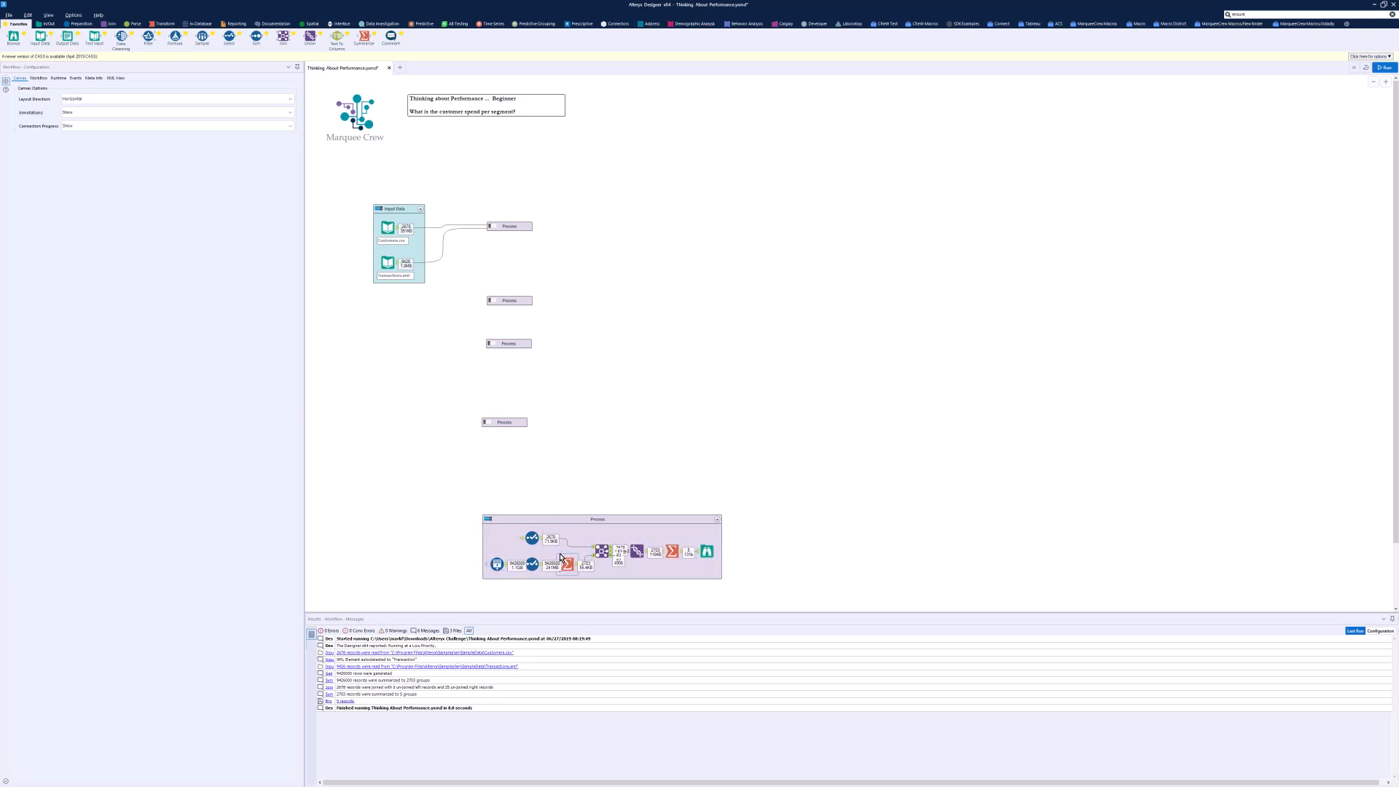
Enable the fourth Process container alongside the fifth
{"action": "left_click", "coordinate": [486, 422]}
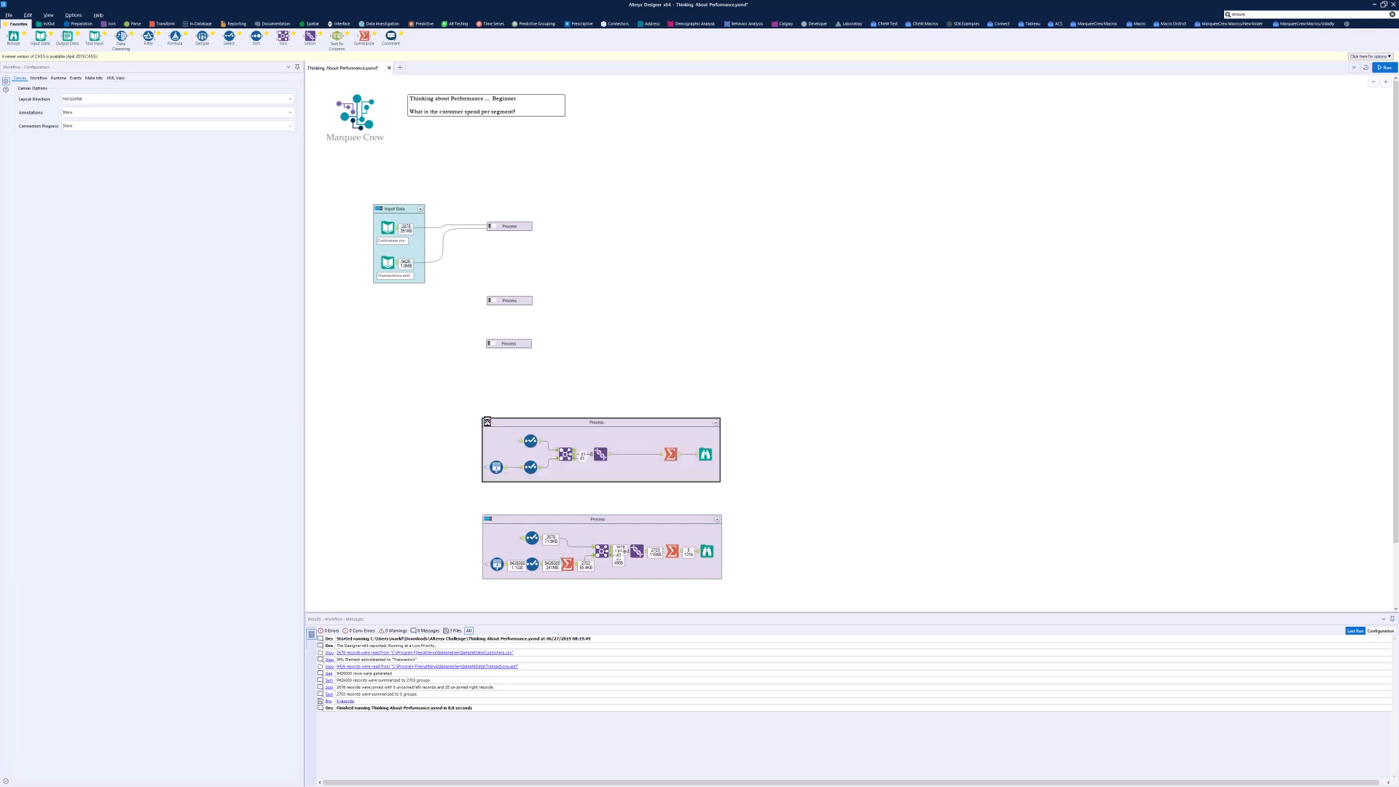